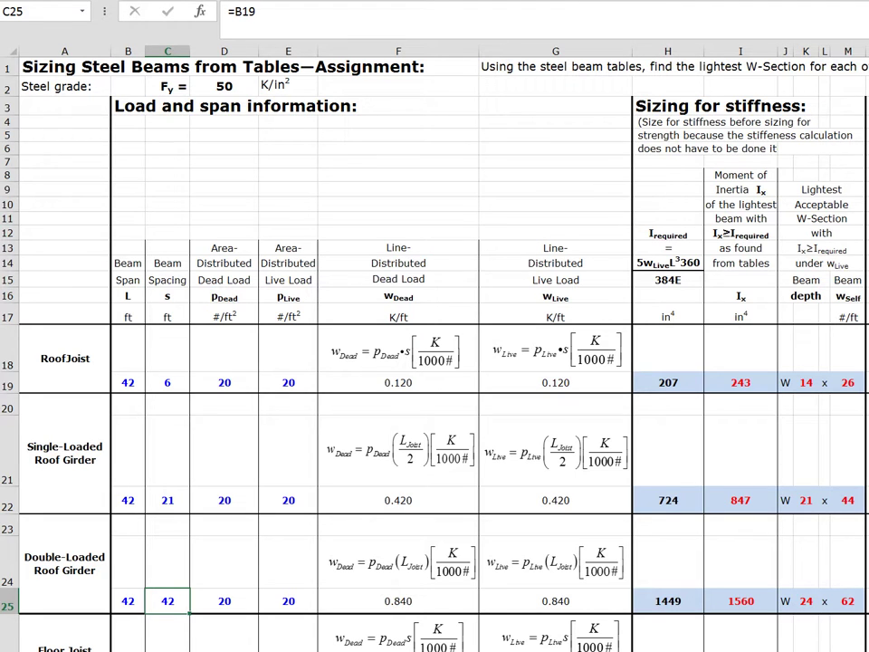
# Inspect the floor joist's area-distributed dead and live loads in cells D27 and E27.
pyautogui.scroll(-1, 434, 344)
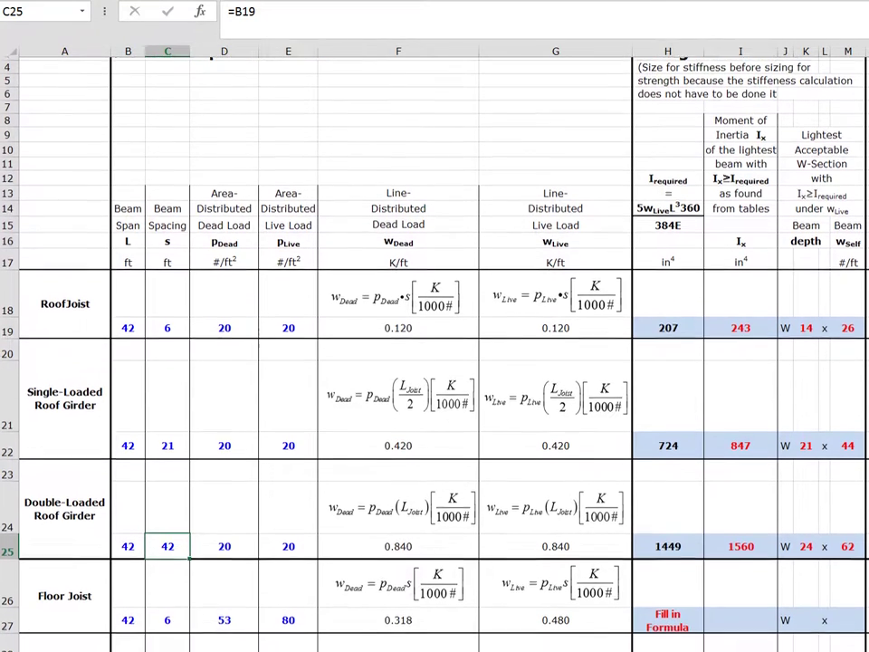
pyautogui.click(226, 616)
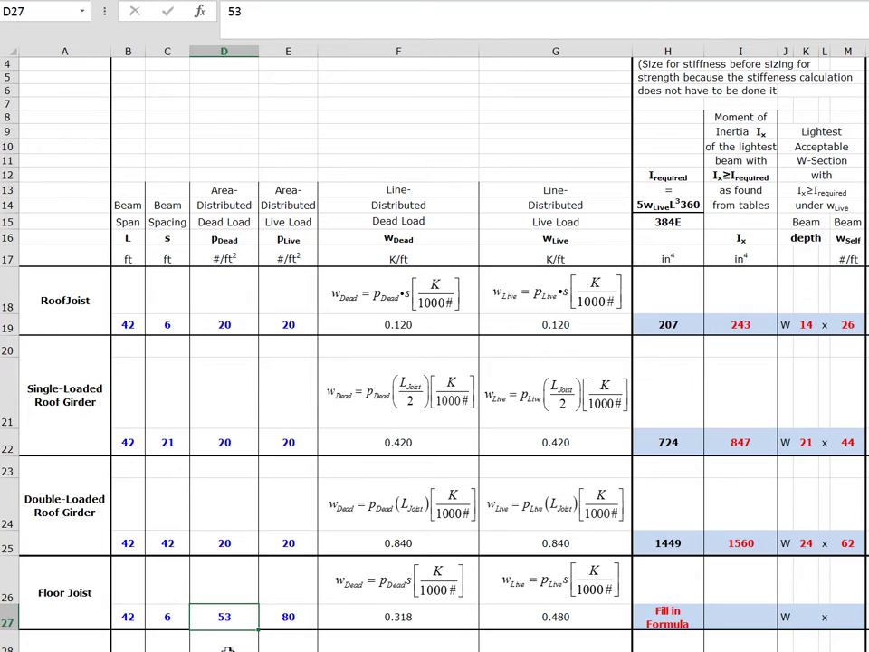
pyautogui.click(270, 616)
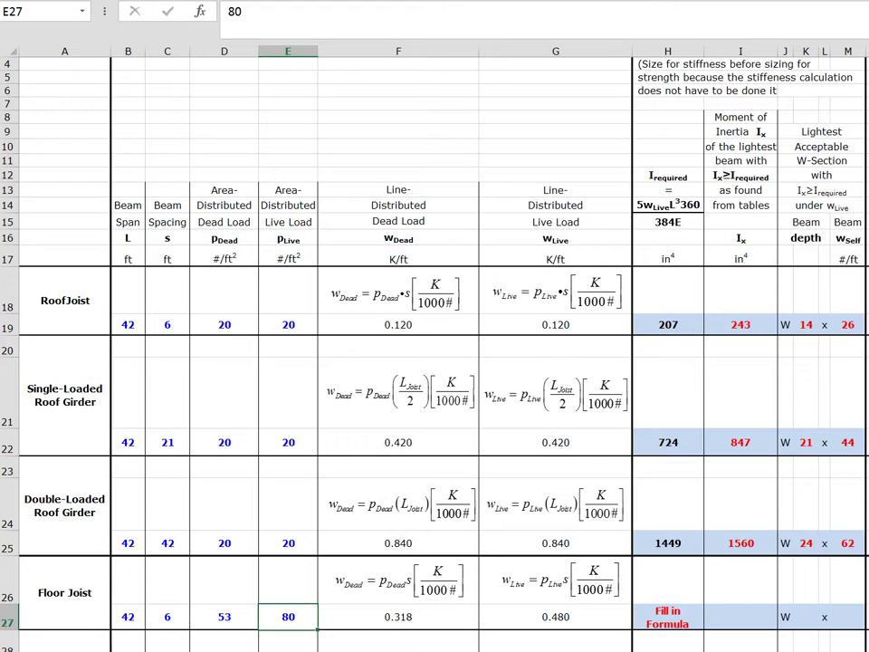
# Review the line-distributed dead and live load headings and the roof joist formulas in F19 and G19.
pyautogui.scroll(1, 435, 344)
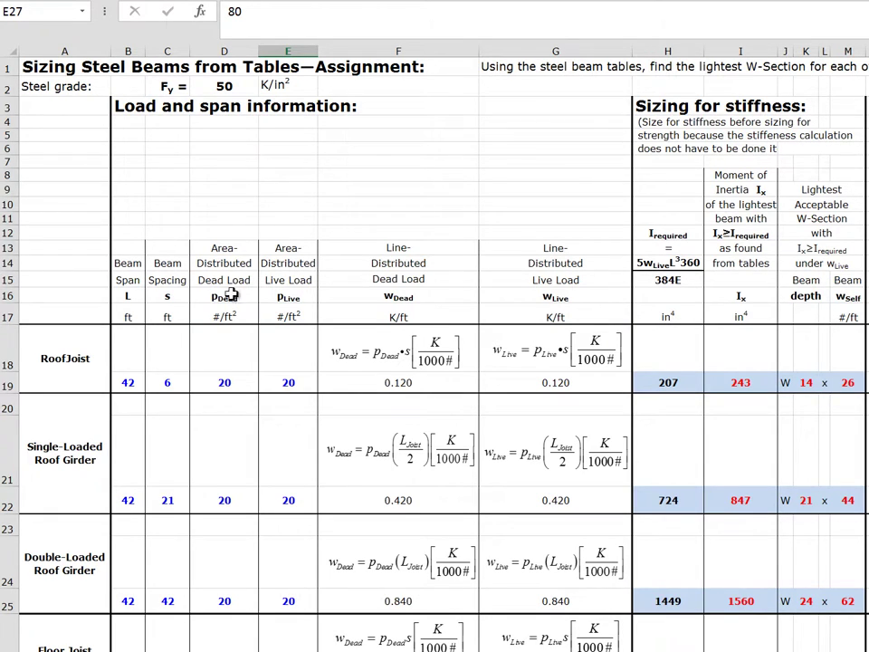
pyautogui.click(431, 297)
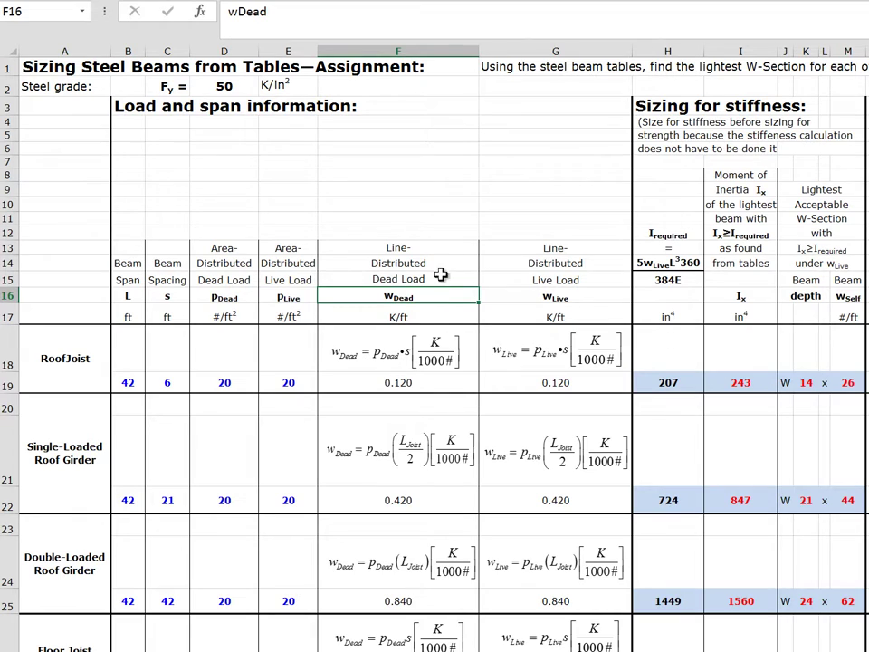
pyautogui.click(542, 291)
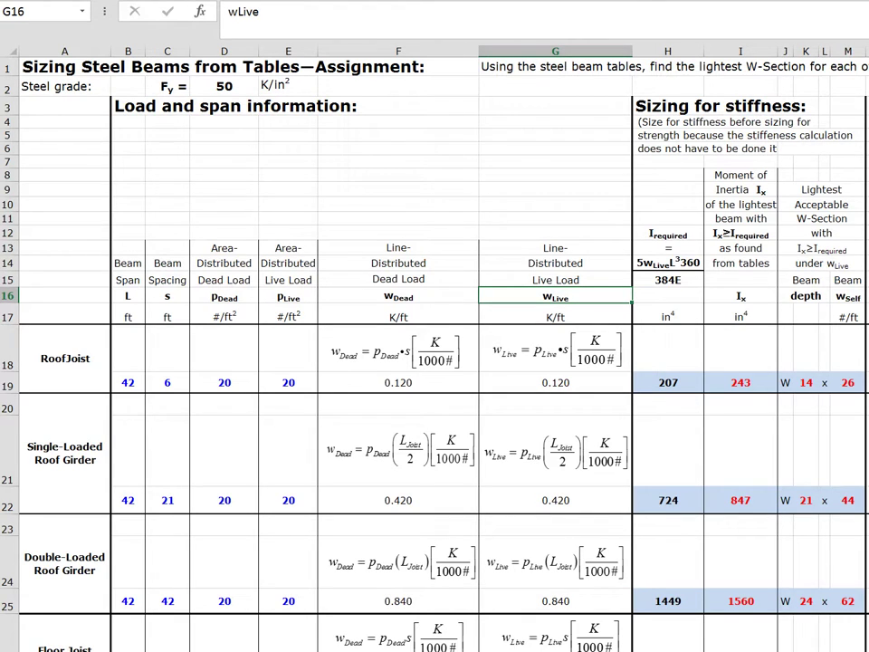
pyautogui.click(422, 387)
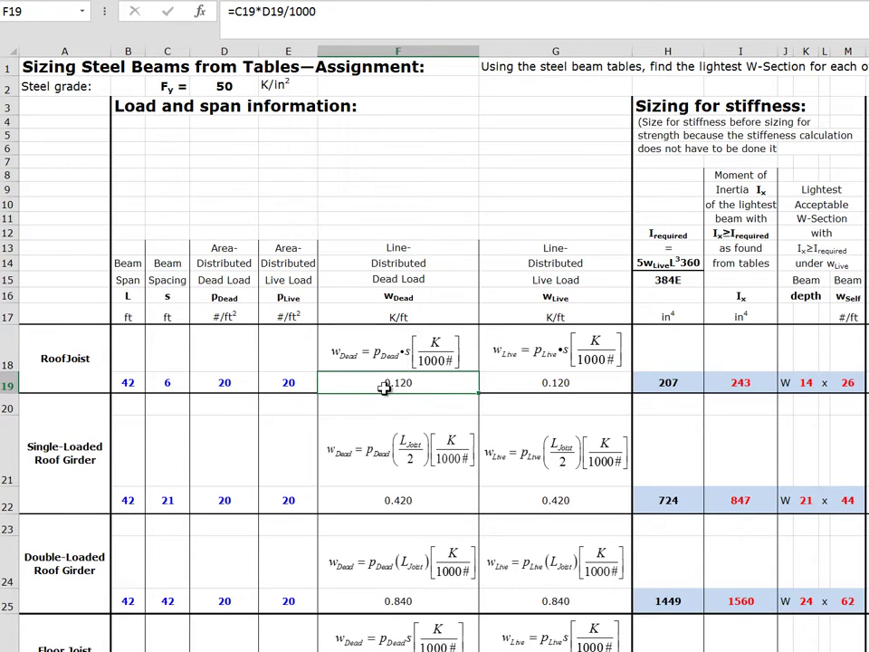
pyautogui.doubleClick(295, 11)
pyautogui.click(571, 382)
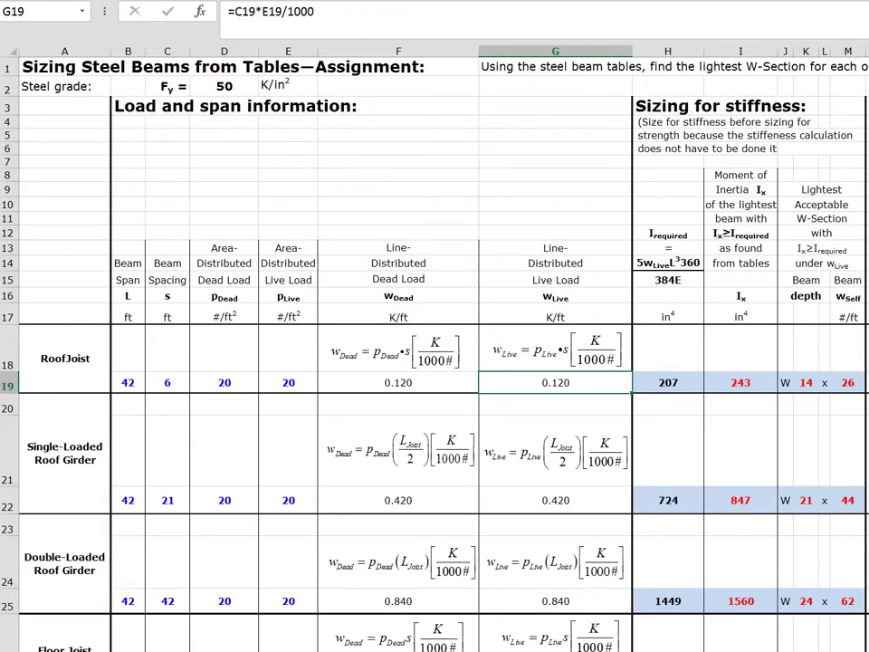
# Check the dead and live line load formulas of the single-loaded and double-loaded roof girders, including the double-loaded girder's spacing.
pyautogui.click(380, 500)
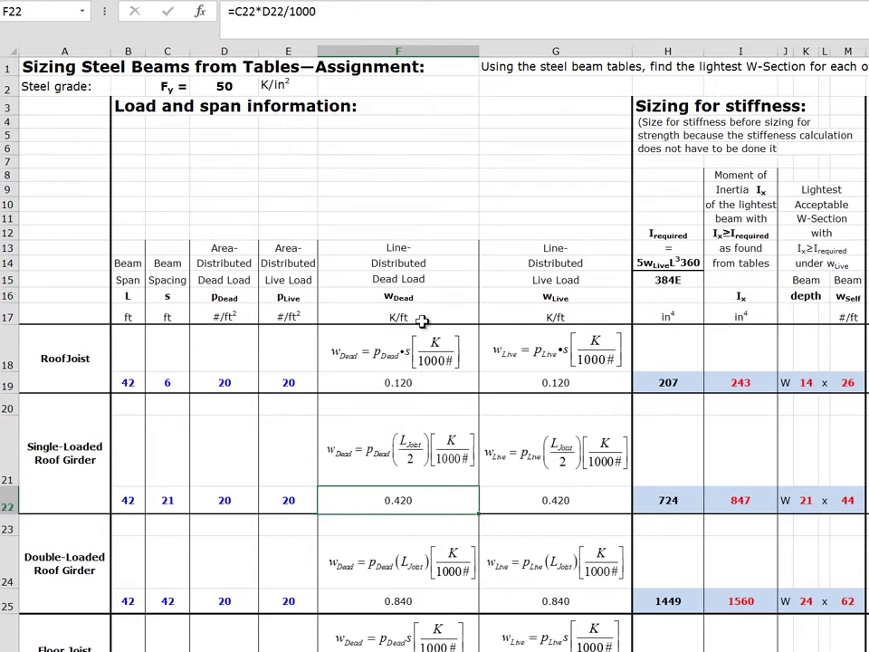
pyautogui.click(500, 503)
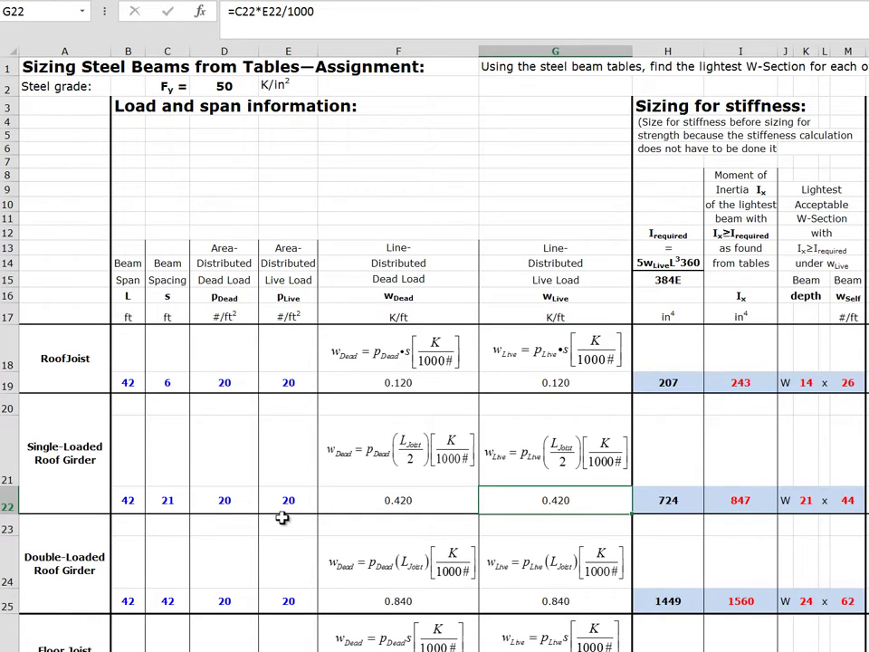
pyautogui.click(383, 597)
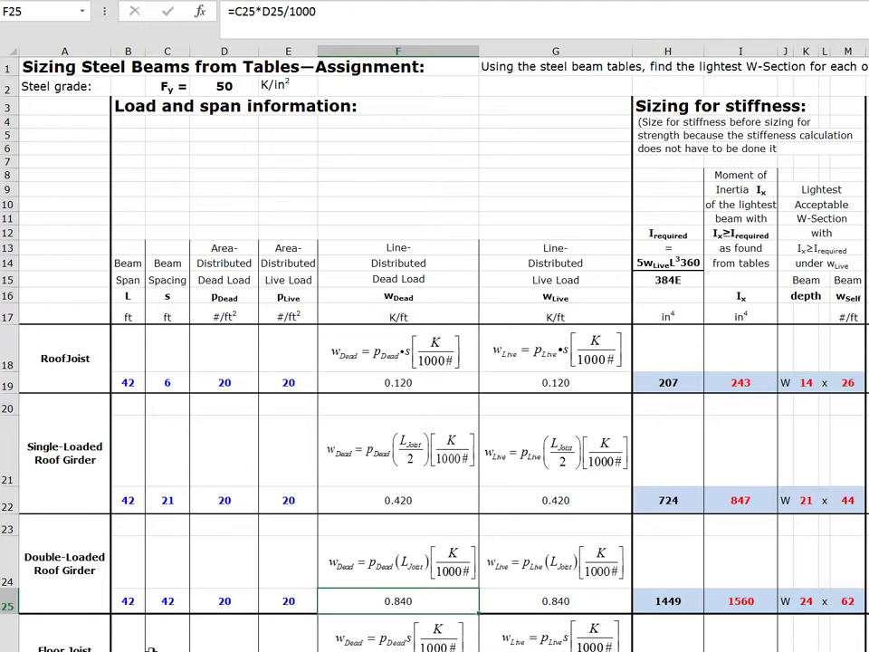
pyautogui.click(171, 600)
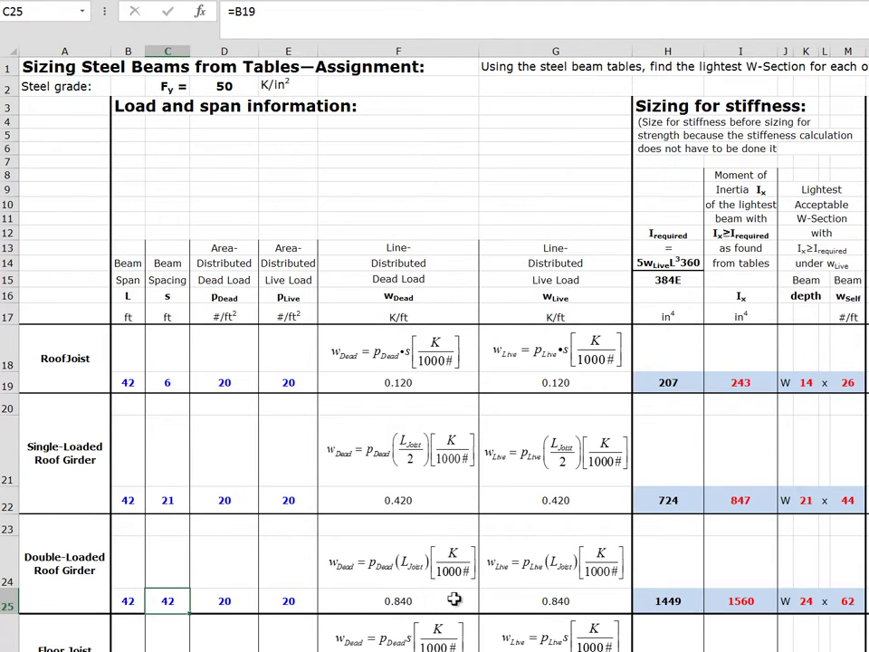
pyautogui.click(509, 599)
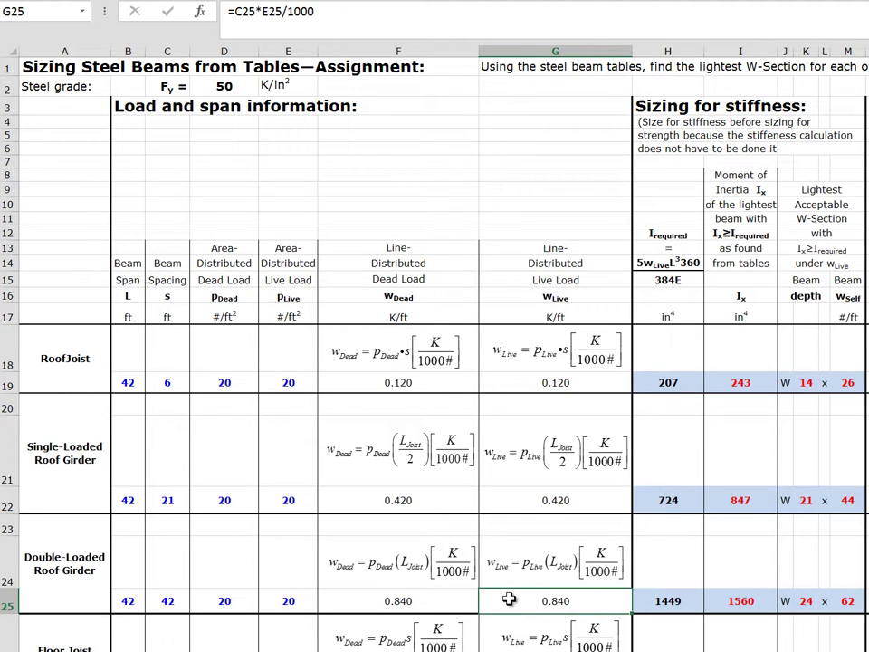
pyautogui.click(443, 599)
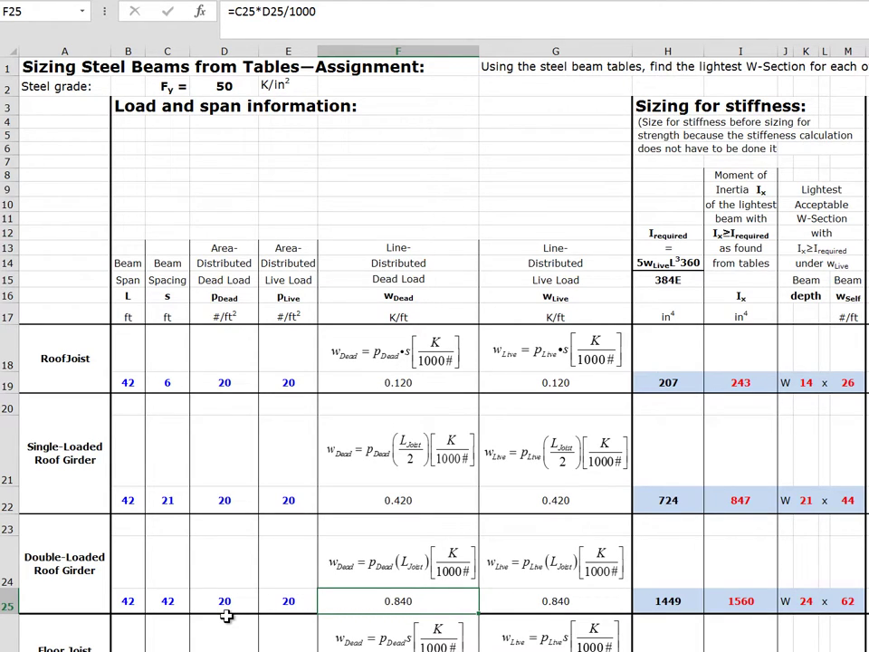
pyautogui.click(516, 603)
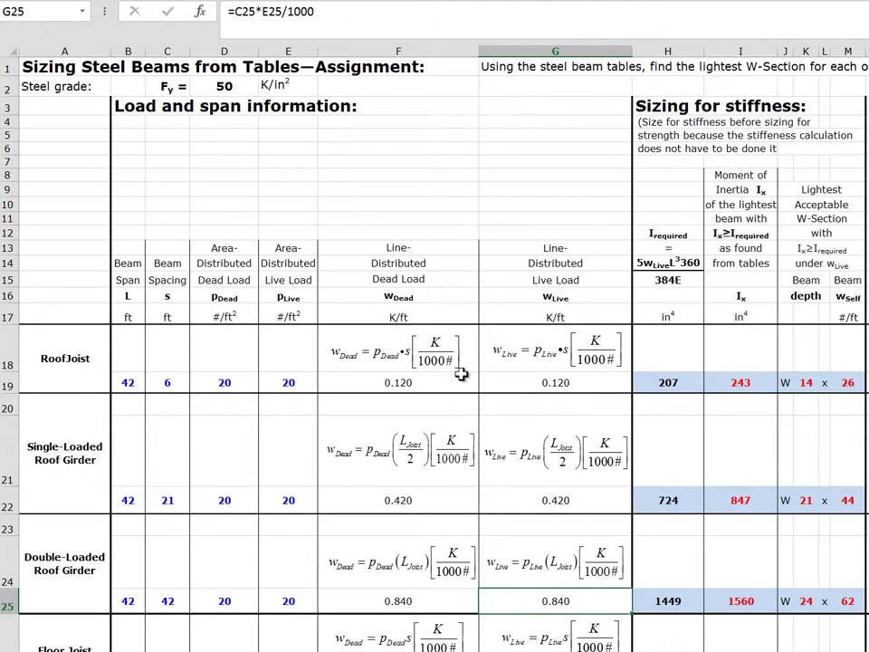
# Compare the line load headings and the roof joist's live load with the required moment of inertia derivation.
pyautogui.click(398, 297)
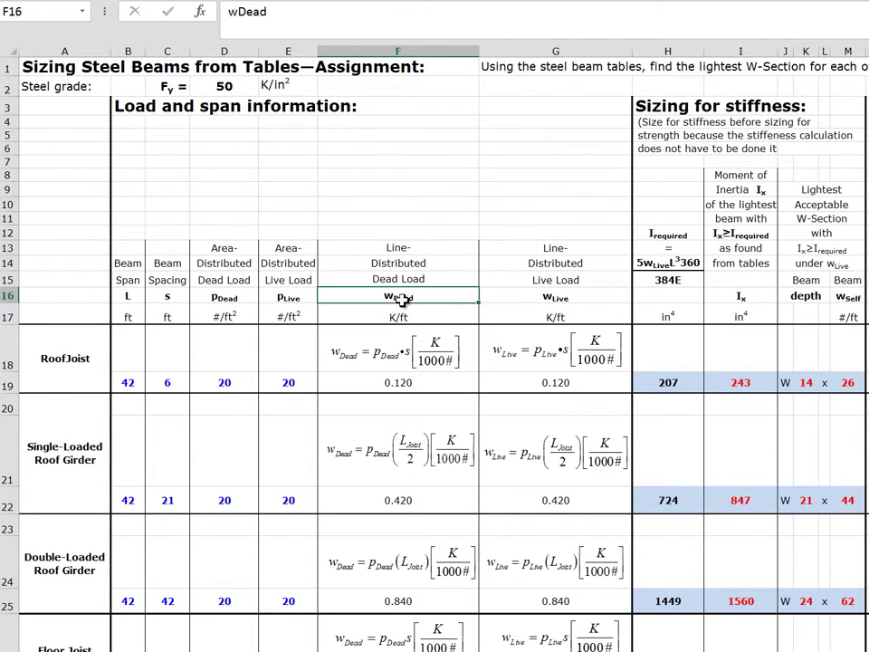
pyautogui.click(532, 297)
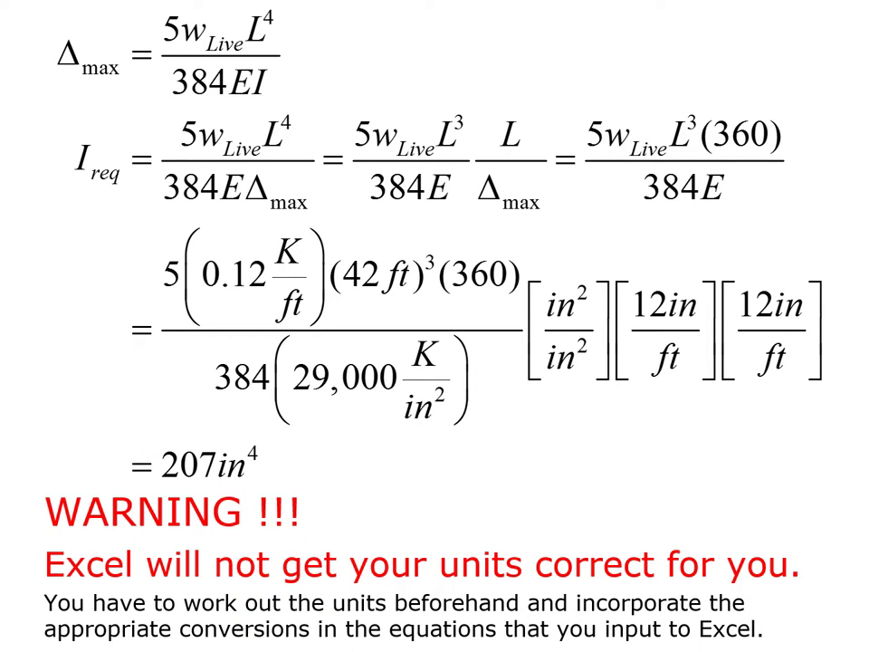
pyautogui.hotkey('alt', 'Tab')
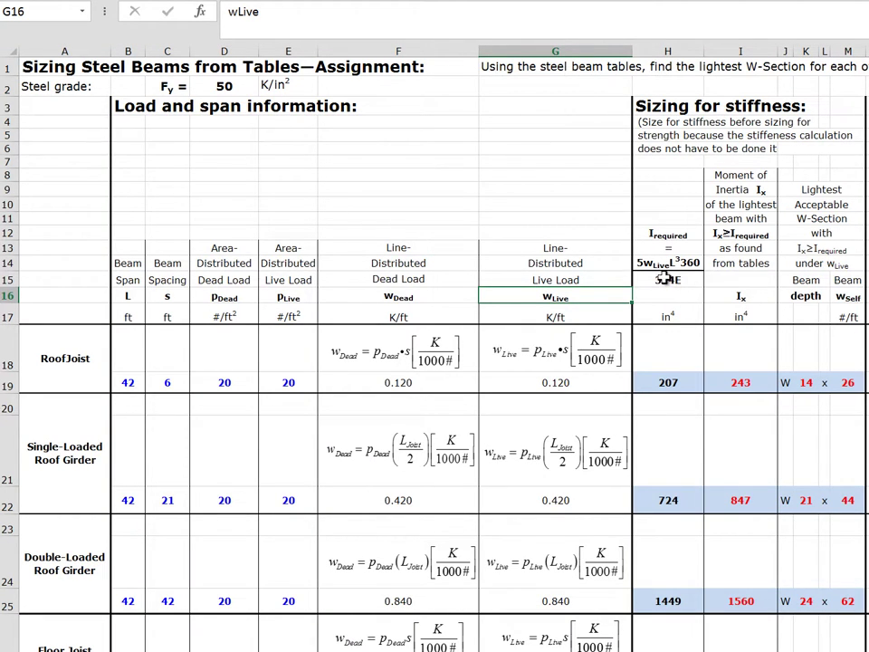
pyautogui.click(559, 385)
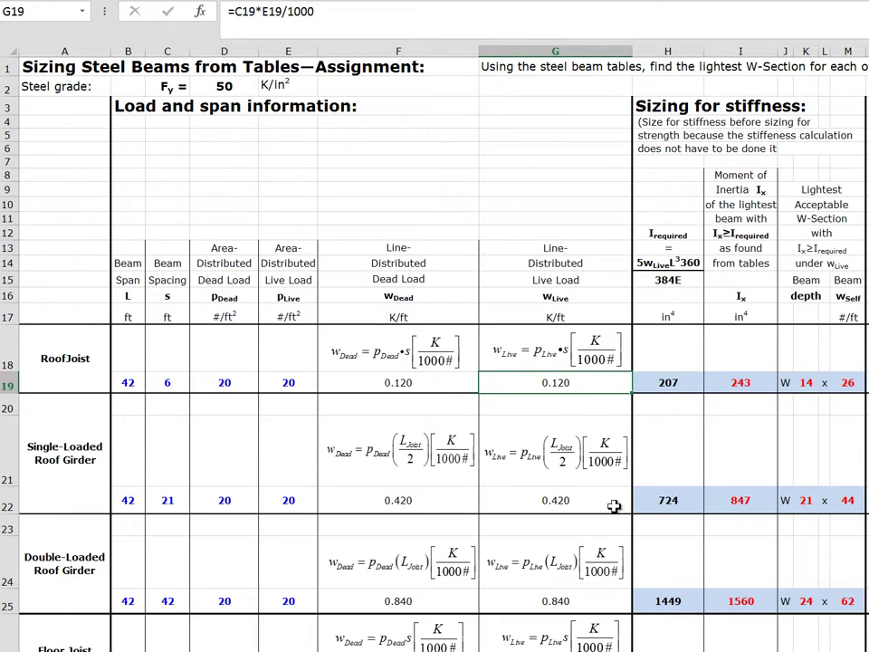
# Examine the required moment of inertia formulas for the roof joist and both roof girders in H19, H22 and H25.
pyautogui.click(680, 384)
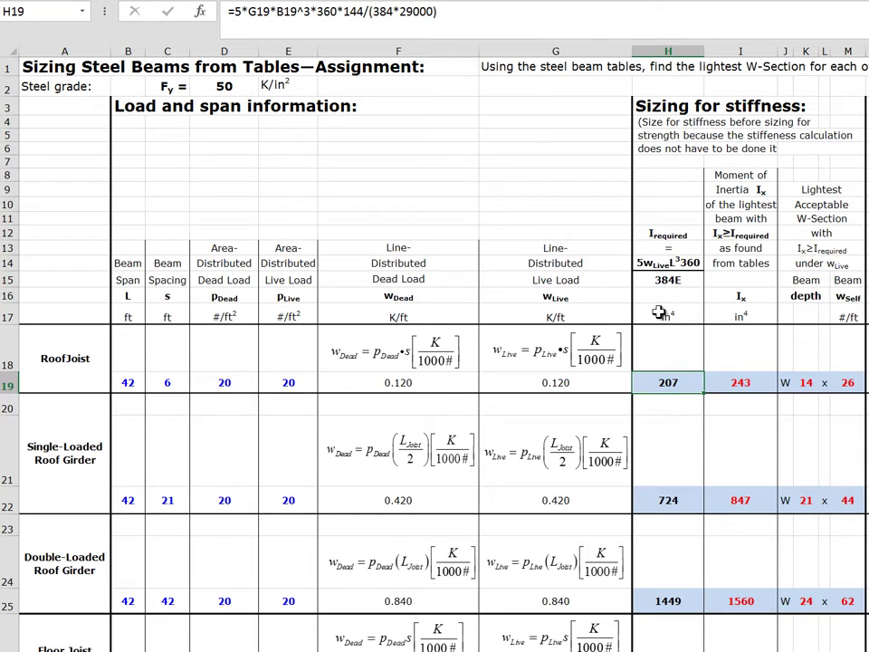
pyautogui.click(679, 500)
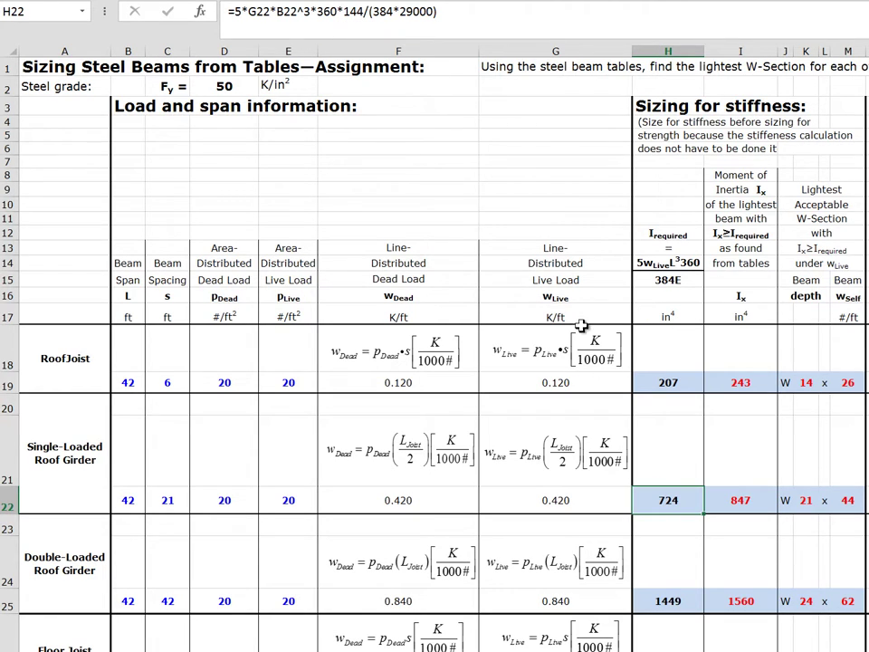
pyautogui.click(692, 597)
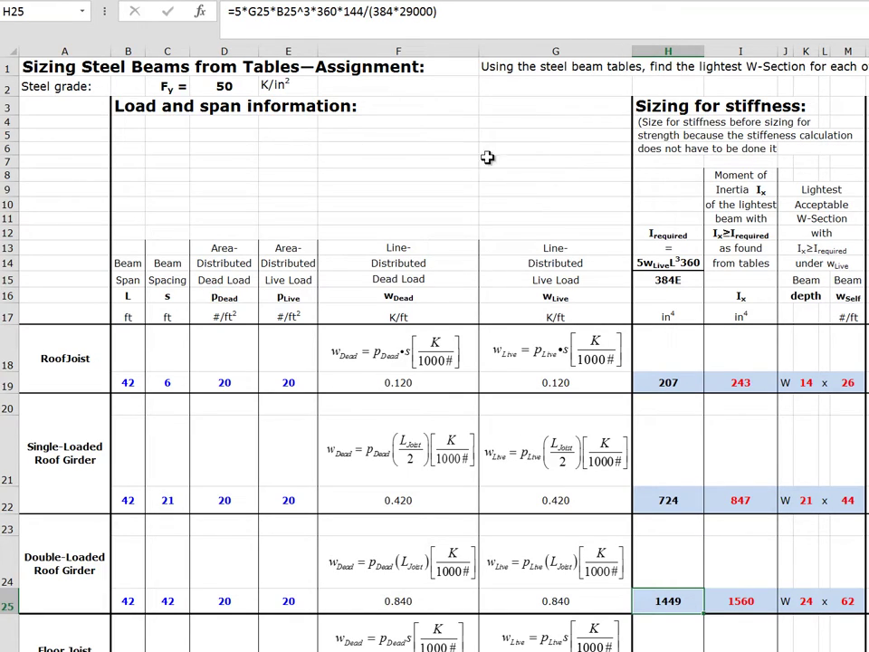
pyautogui.click(685, 382)
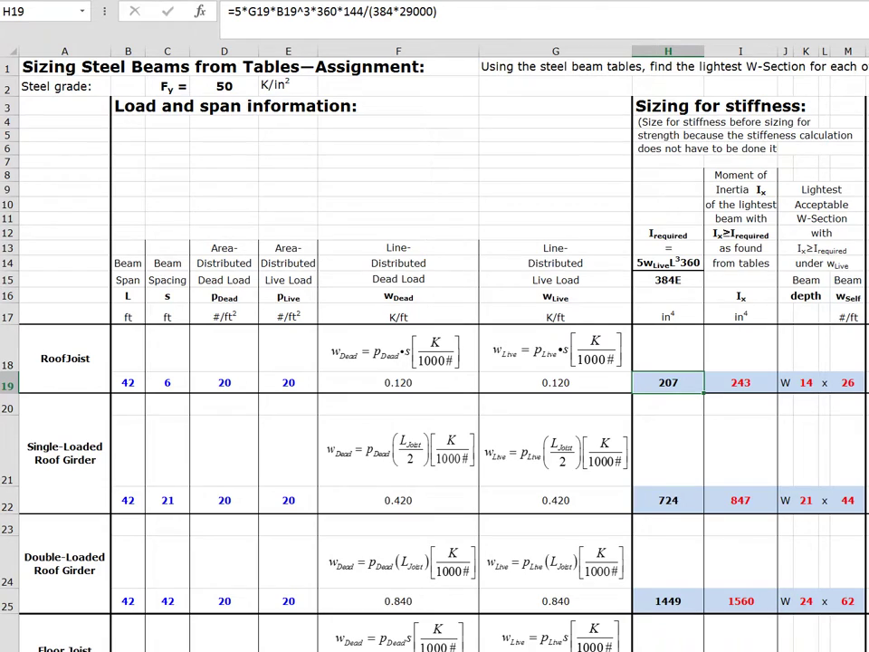
# Examine the moment strength section's factored total load heading, its units and the roof joist load combination in N18.
pyautogui.hscroll(3, 434, 362)
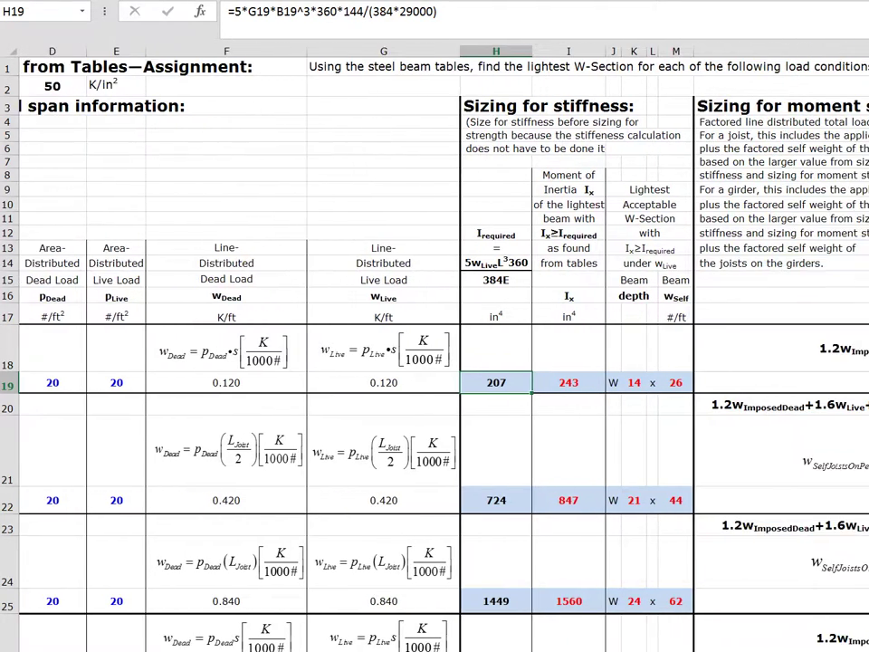
pyautogui.hscroll(5, 434, 362)
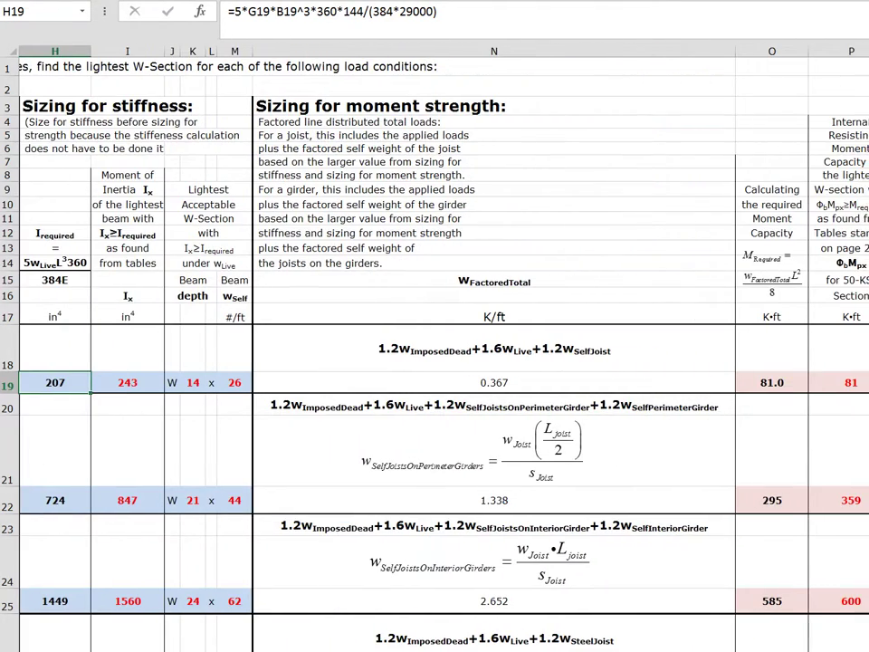
pyautogui.hscroll(3, 435, 362)
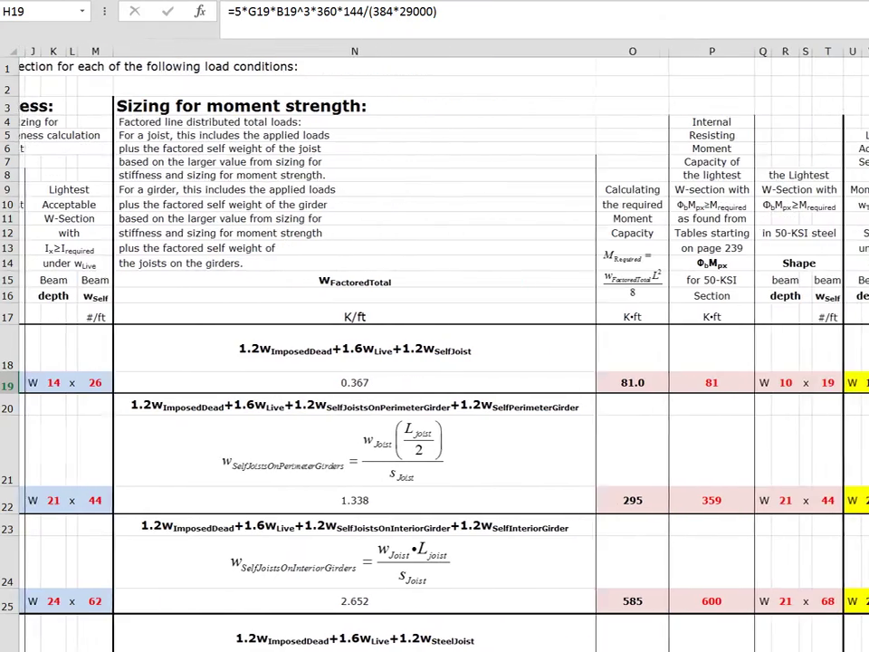
pyautogui.hscroll(2, 435, 362)
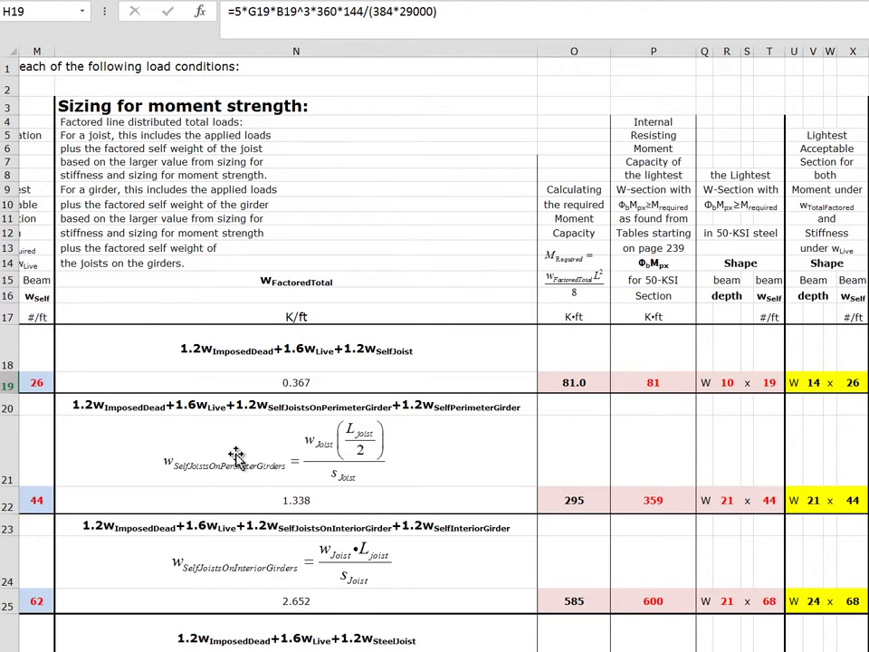
pyautogui.click(366, 281)
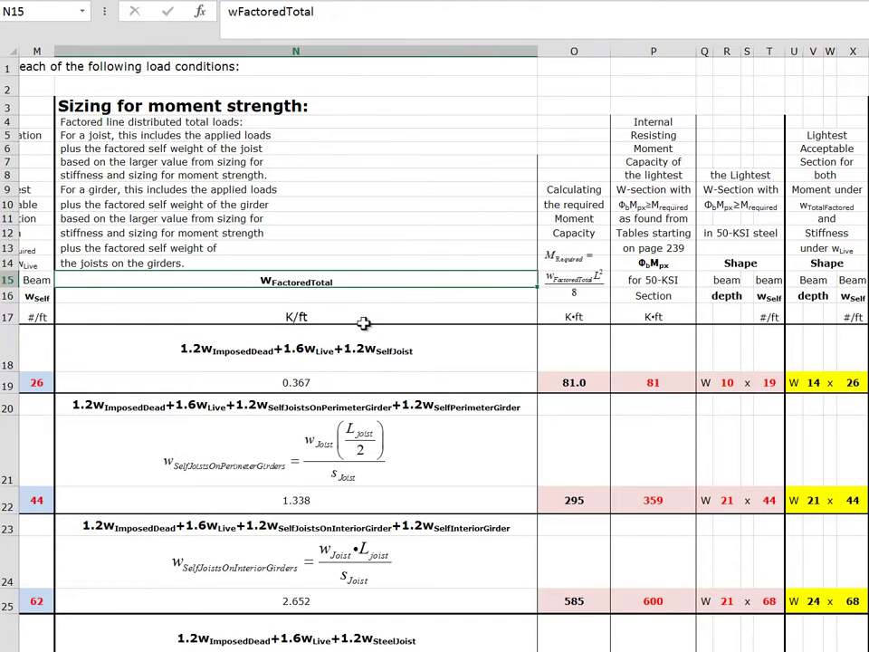
pyautogui.click(362, 318)
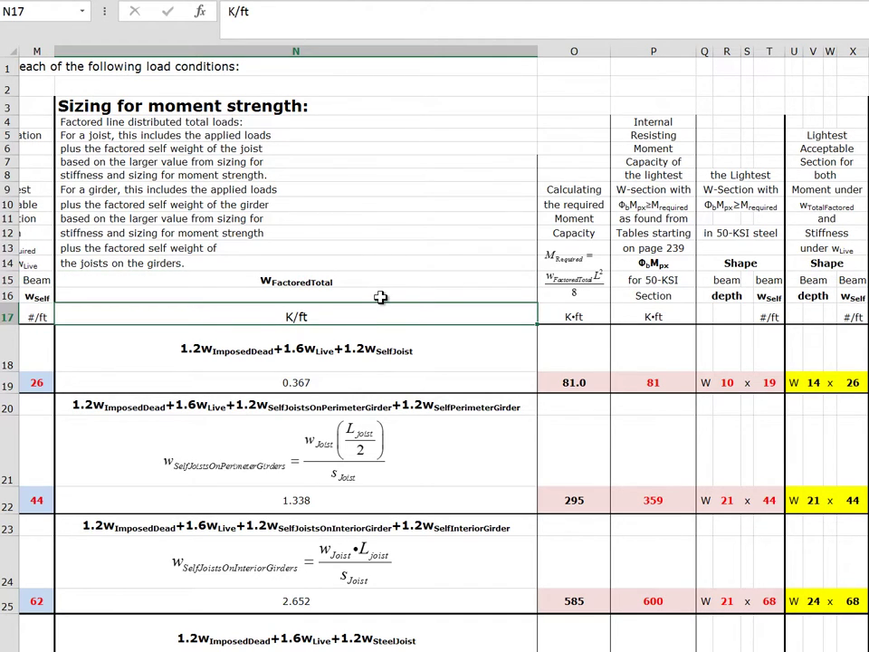
pyautogui.click(341, 357)
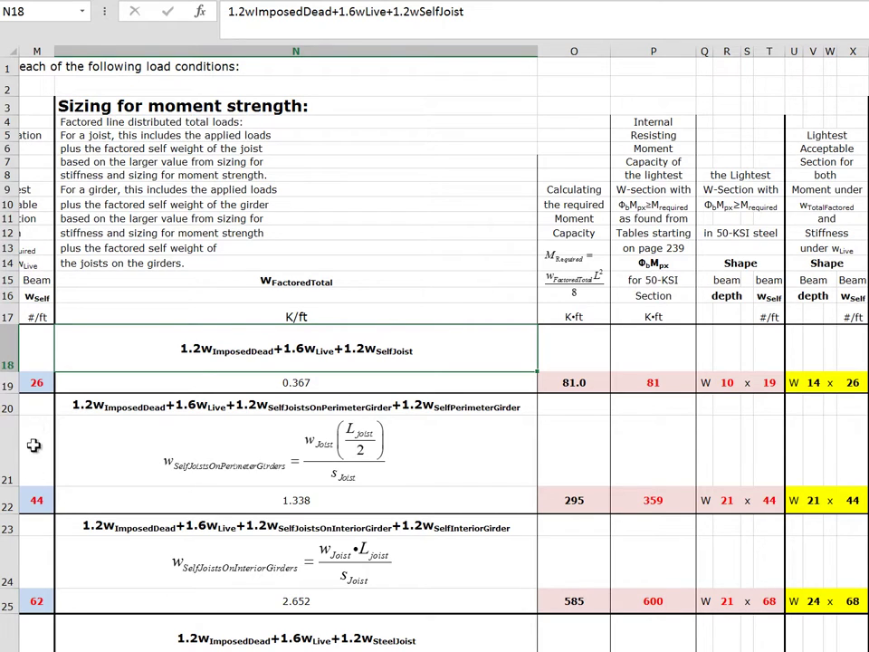
# Trace the roof joist's self-weight from M19 and T19 through X19 into the factored total load formula in N19.
pyautogui.click(37, 382)
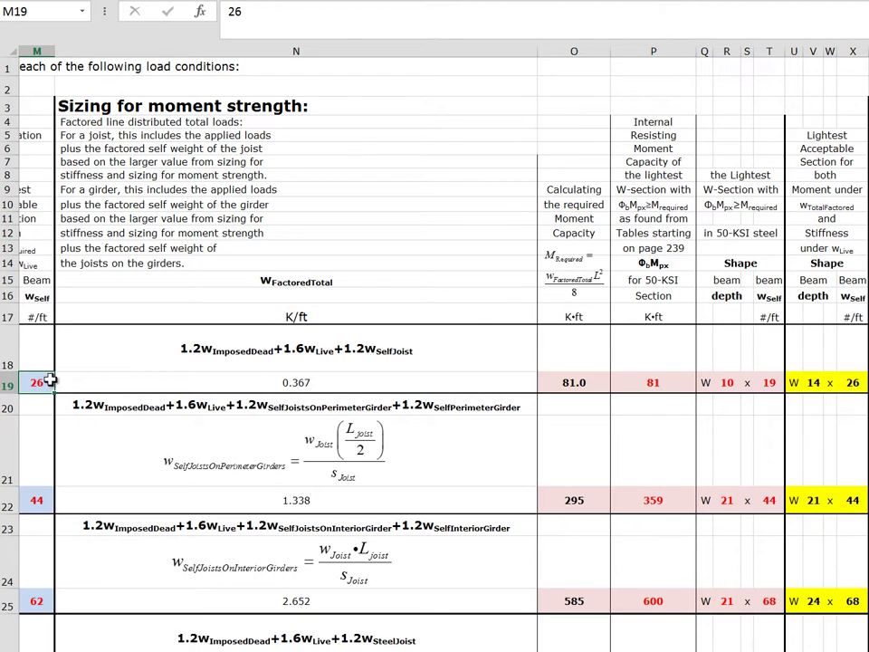
pyautogui.click(772, 383)
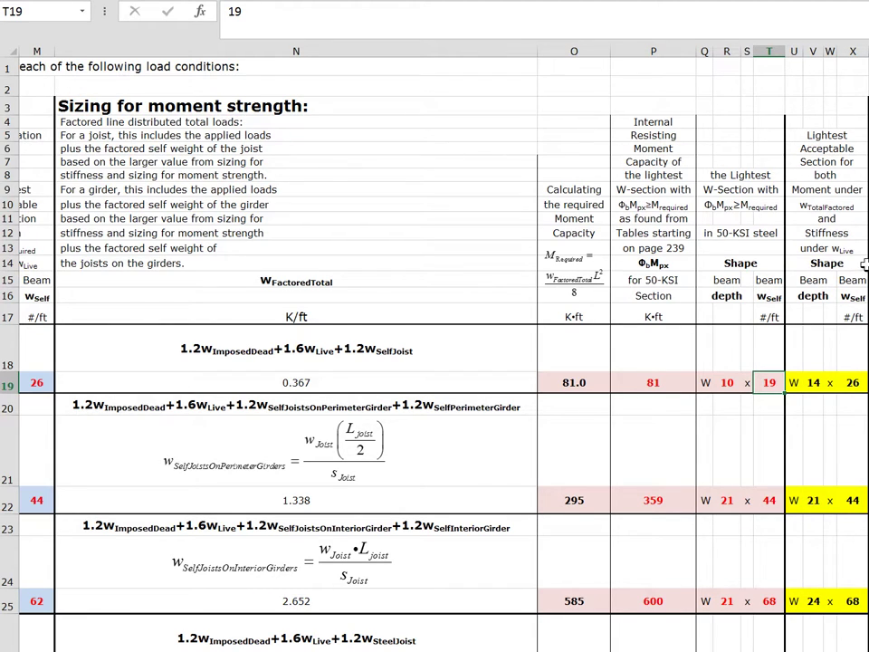
pyautogui.click(851, 382)
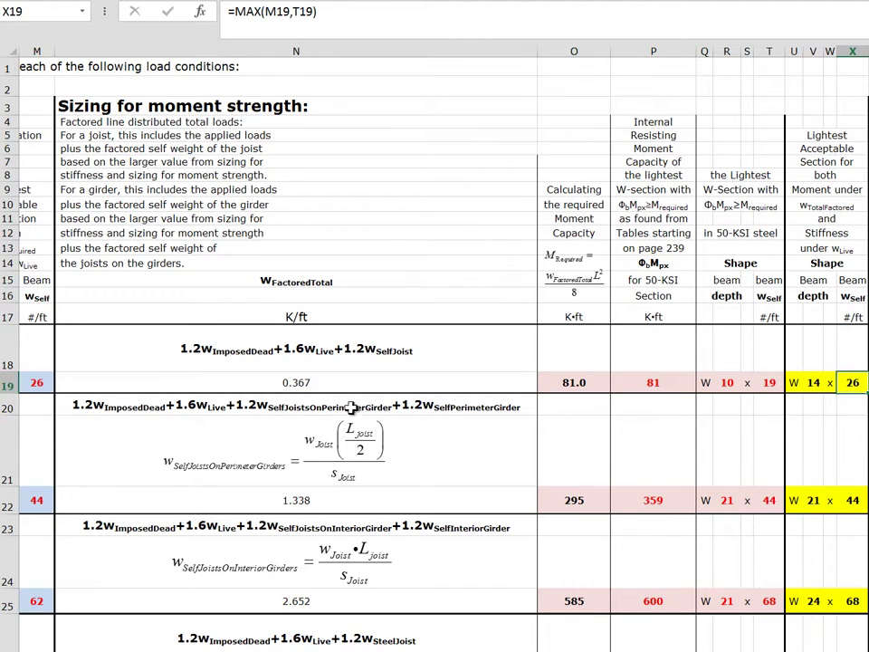
pyautogui.click(335, 383)
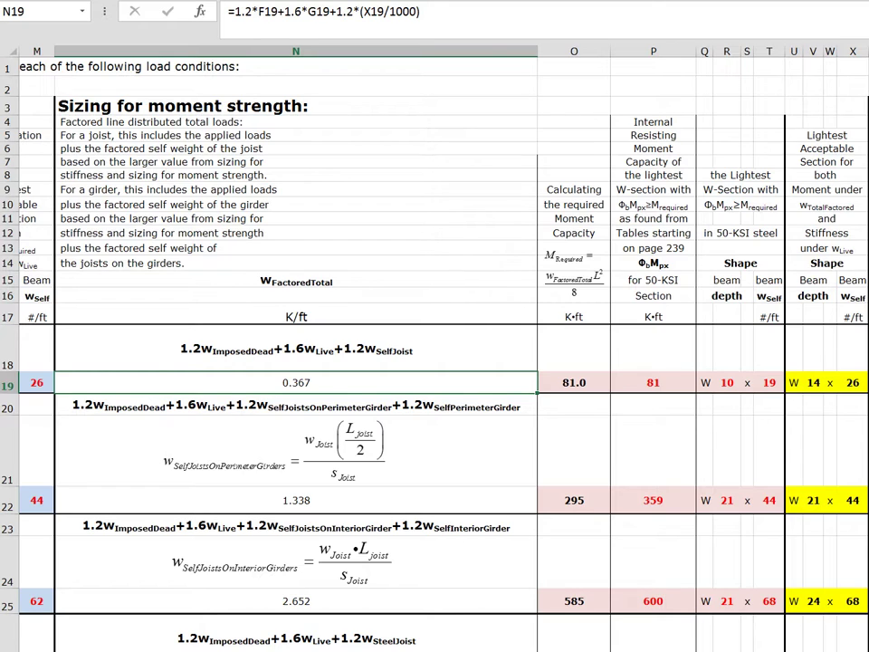
pyautogui.click(42, 387)
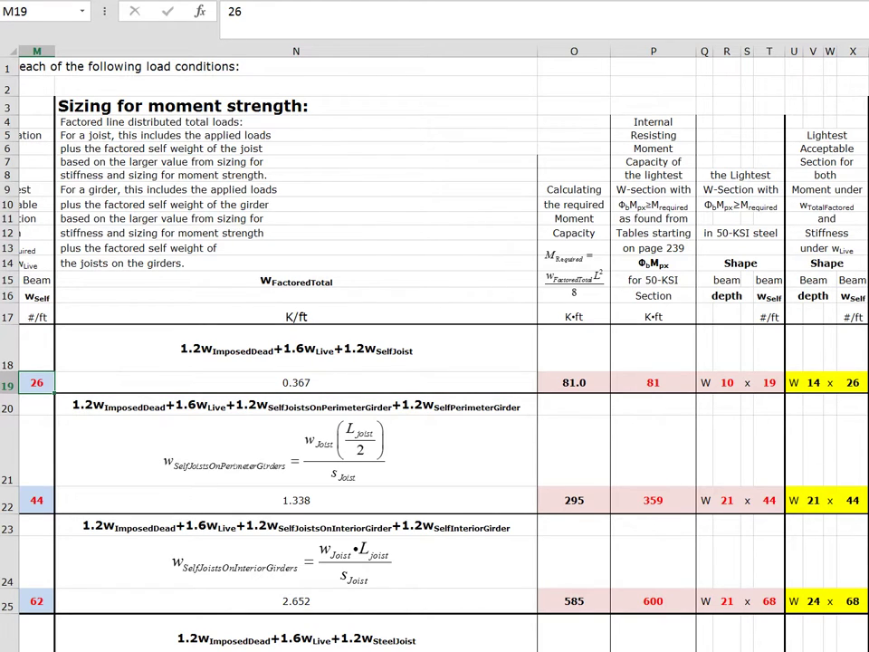
# Compare the factored total load formulas for the roof joist in N19 and the perimeter girder in N22.
pyautogui.click(867, 450)
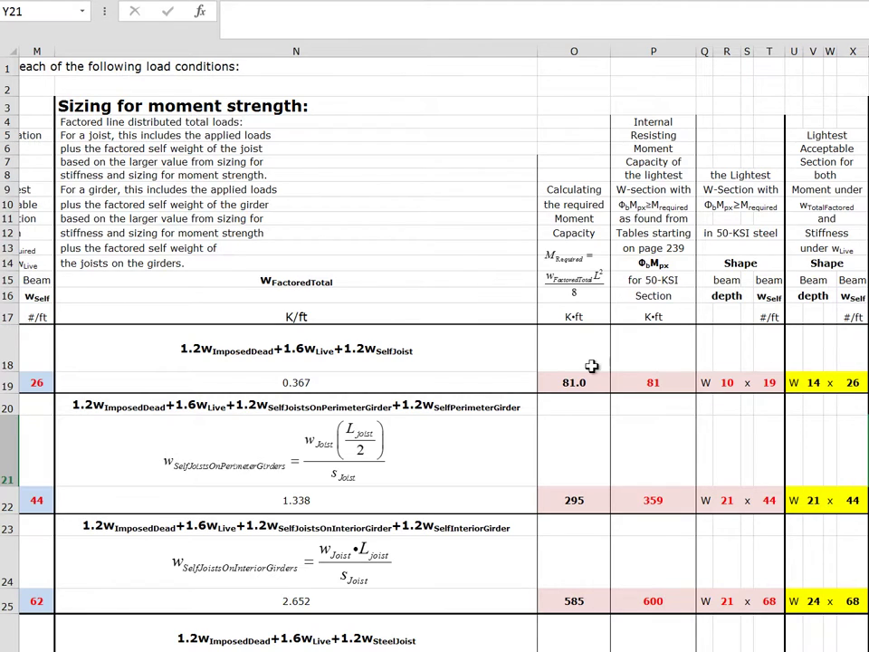
pyautogui.click(345, 383)
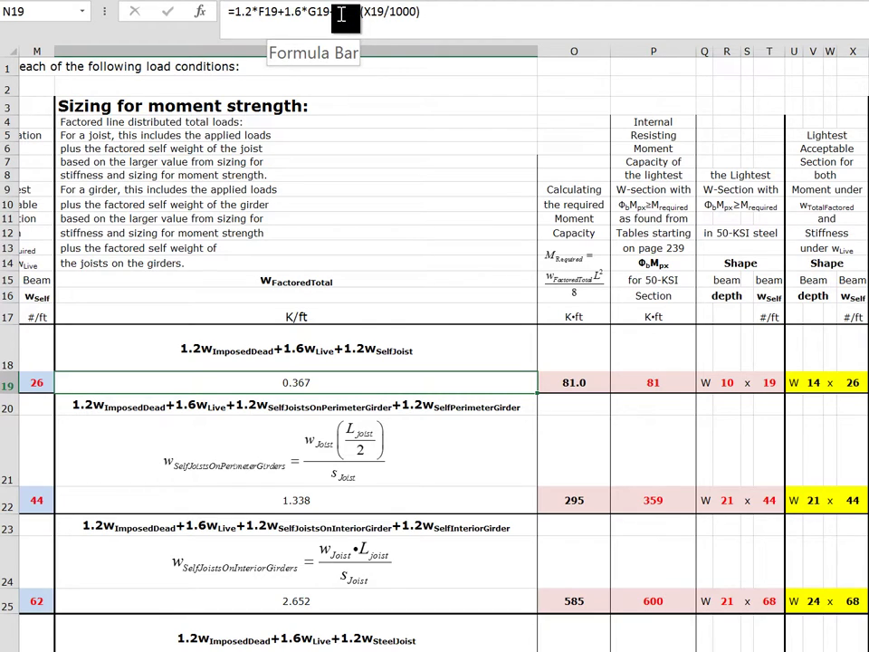
pyautogui.click(314, 504)
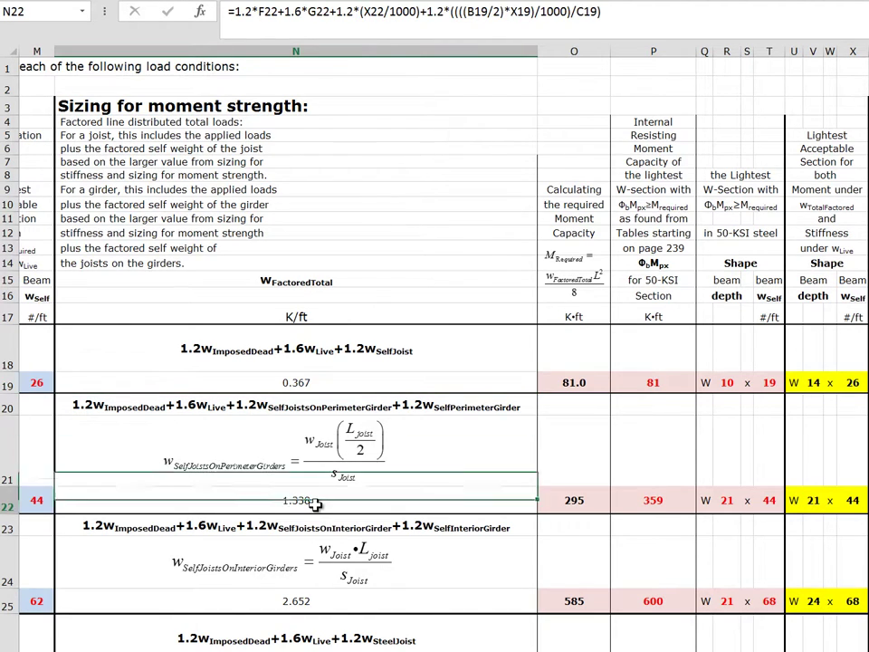
pyautogui.click(295, 408)
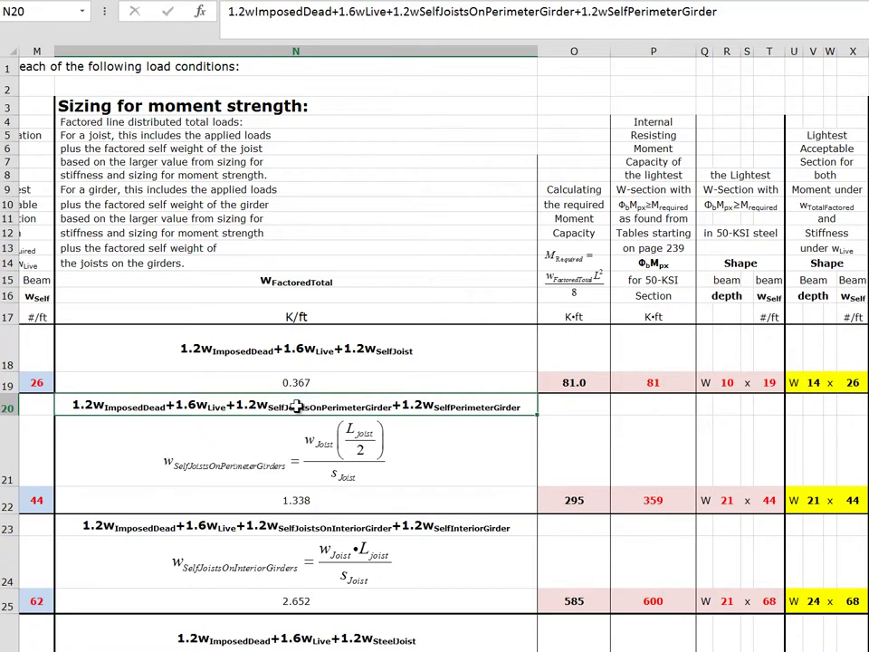
pyautogui.doubleClick(391, 408)
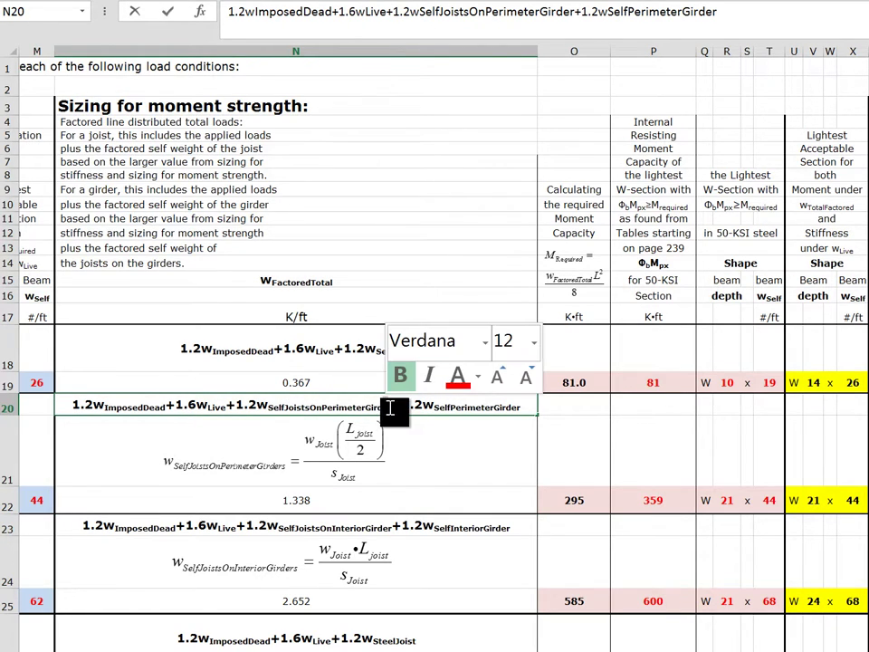
pyautogui.moveTo(394, 407); pyautogui.dragTo(519, 409)
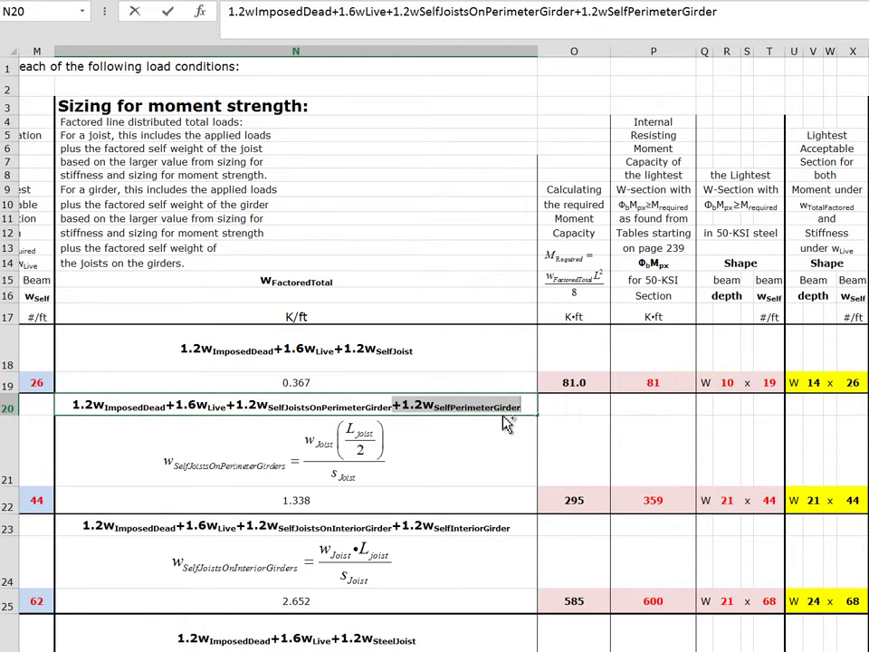
pyautogui.press('Delete')
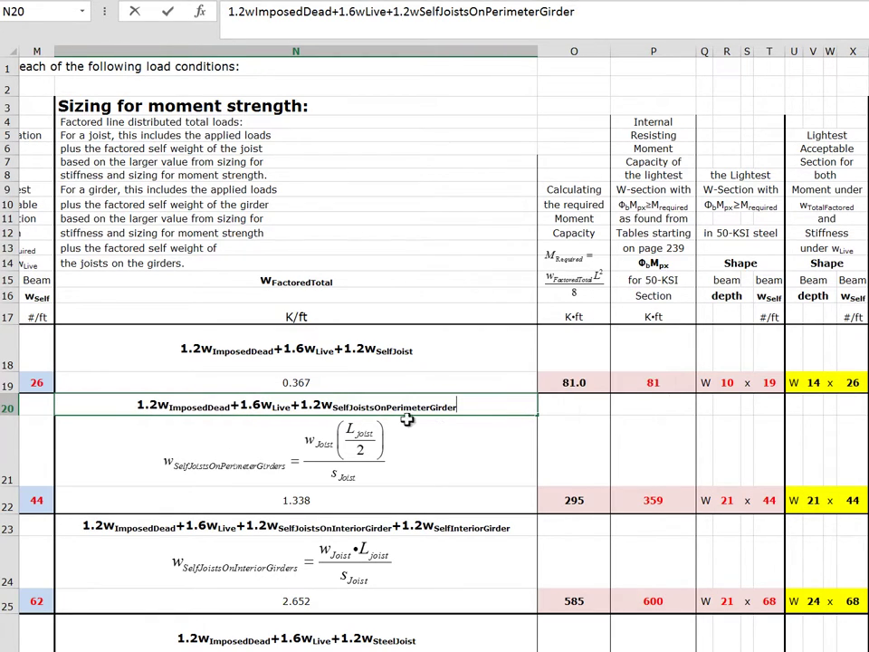
pyautogui.click(294, 408)
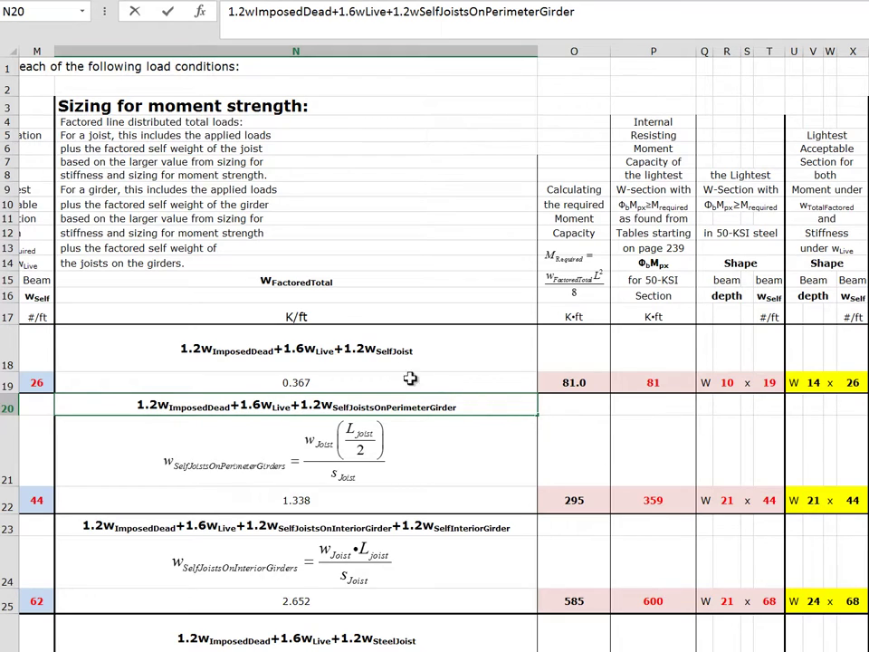
pyautogui.click(169, 12)
pyautogui.hotkey('ctrl', 'z')
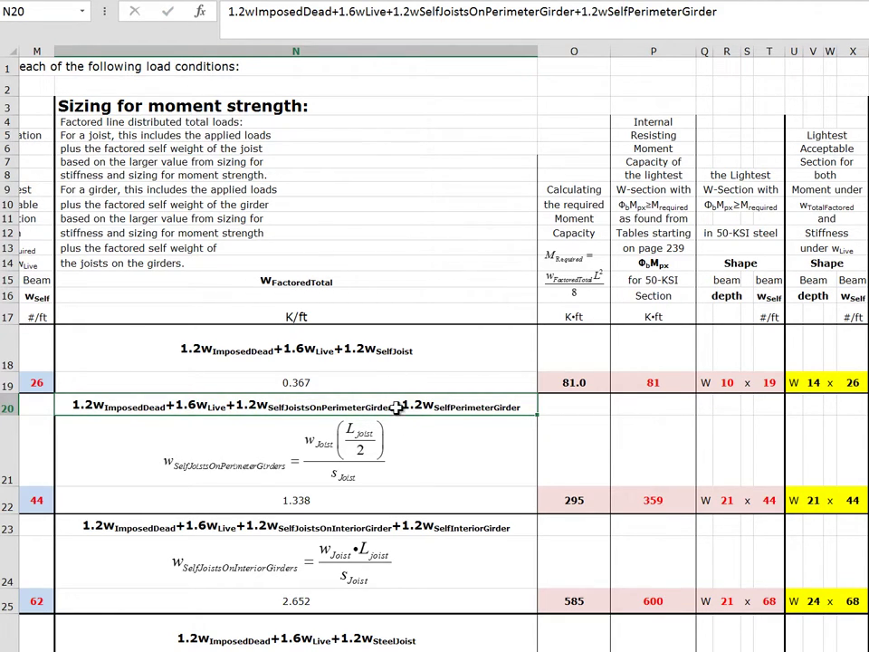
# Move the +1.2wSelfPerimeterGirder term in N20 directly after 1.6wLive, ahead of the joist self-weight term, and check the order against the N22 formula.
pyautogui.doubleClick(396, 409)
pyautogui.moveTo(395, 408); pyautogui.dragTo(534, 409)
pyautogui.hotkey('ctrl', 'c')
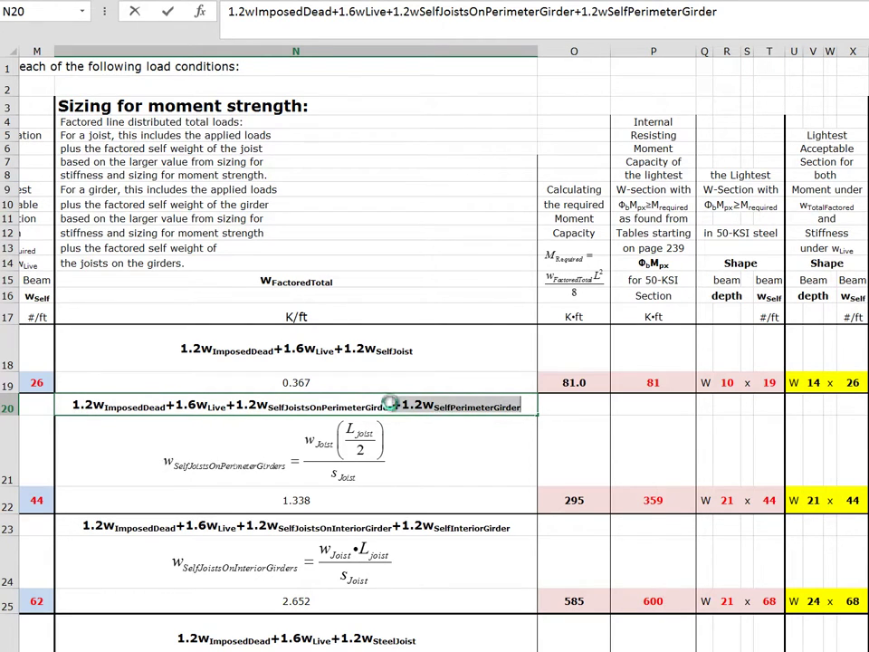
pyautogui.press('Delete')
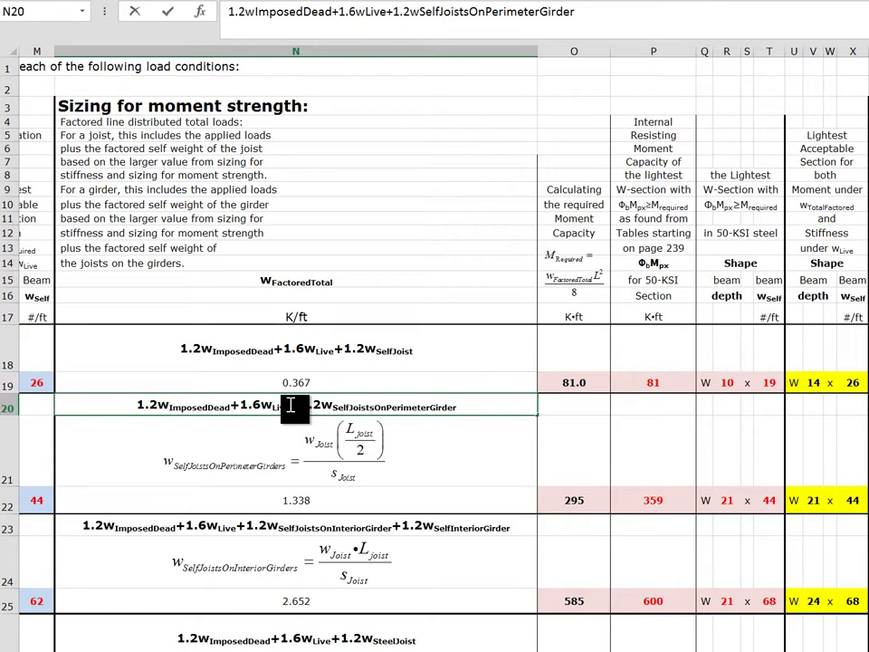
pyautogui.click(292, 407)
pyautogui.hotkey('ctrl', 'v')
pyautogui.press('Return')
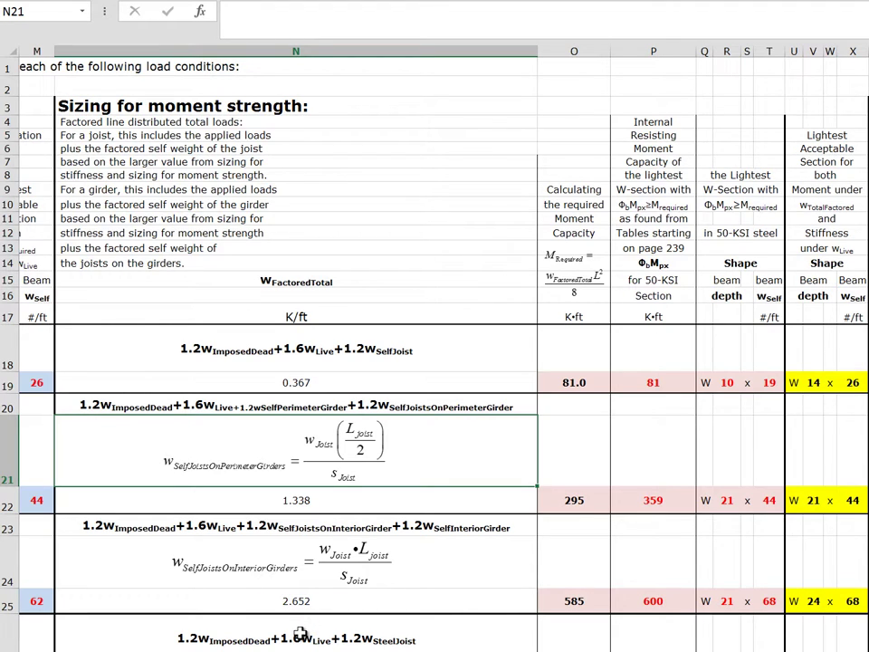
pyautogui.click(308, 503)
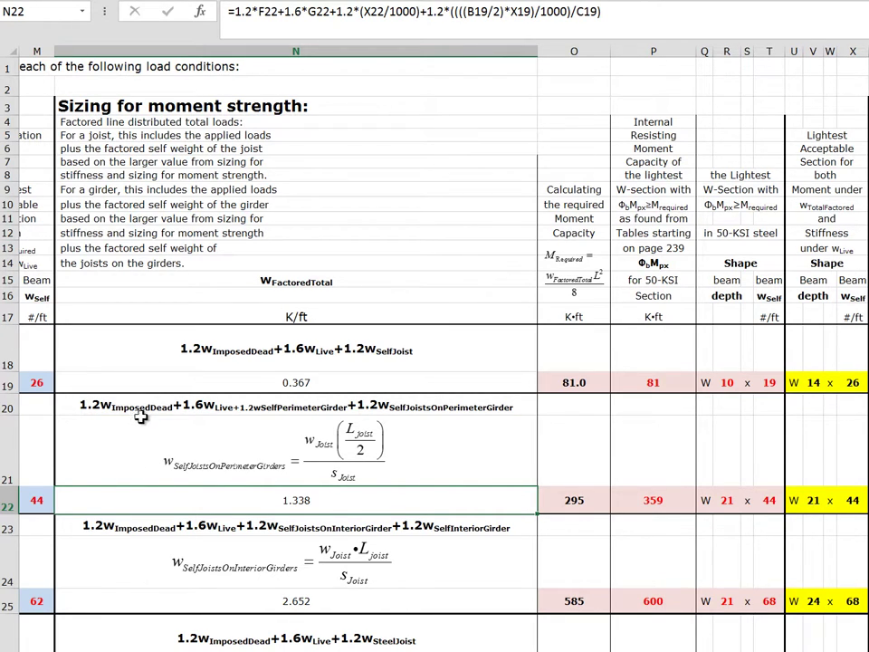
# Remove the subscript formatting from the +1.2 in front of wSelfPerimeterGirder in N20, keeping it bold Verdana 12.
pyautogui.click(244, 410)
pyautogui.doubleClick(245, 410)
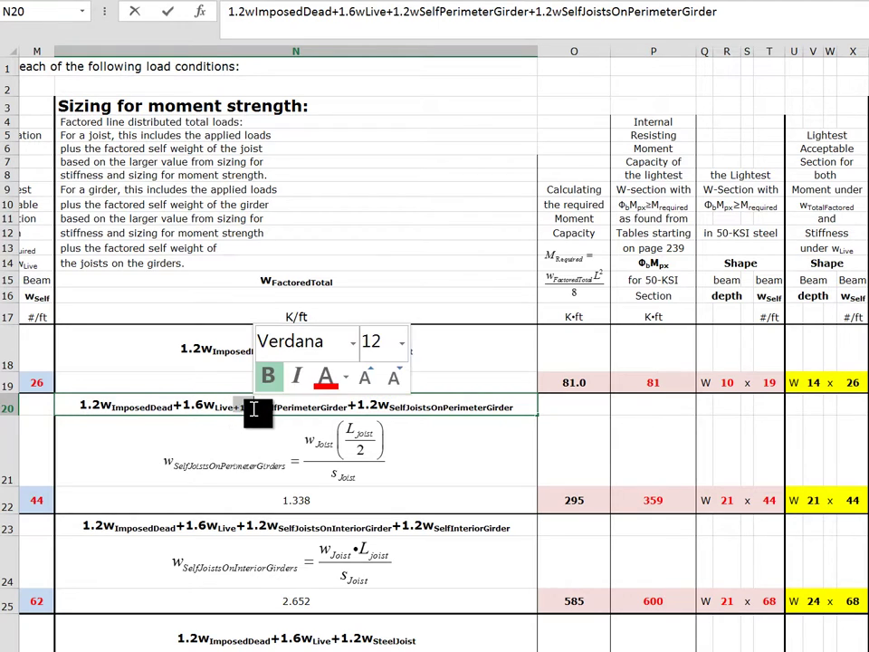
pyautogui.rightClick(254, 410)
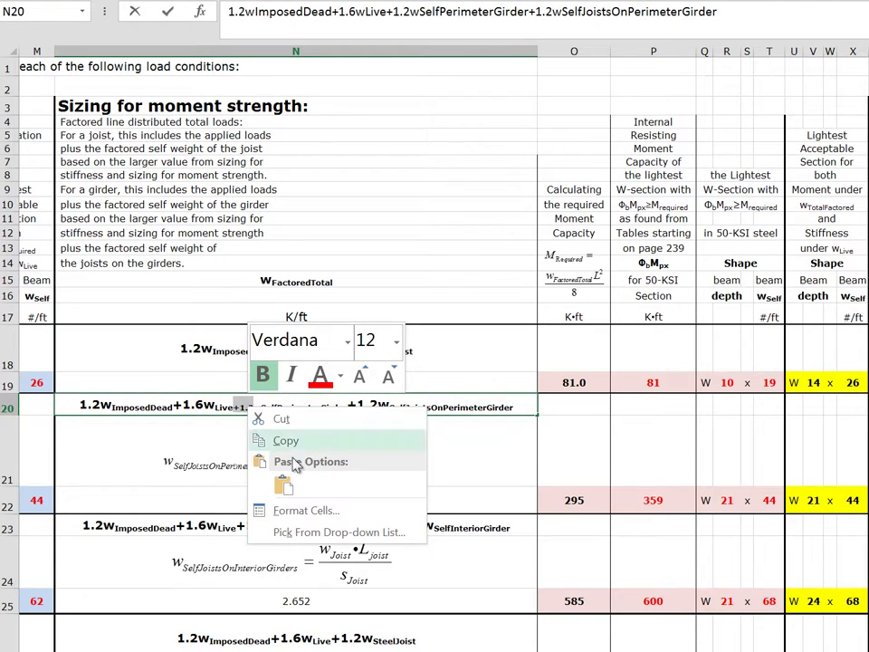
pyautogui.click(312, 510)
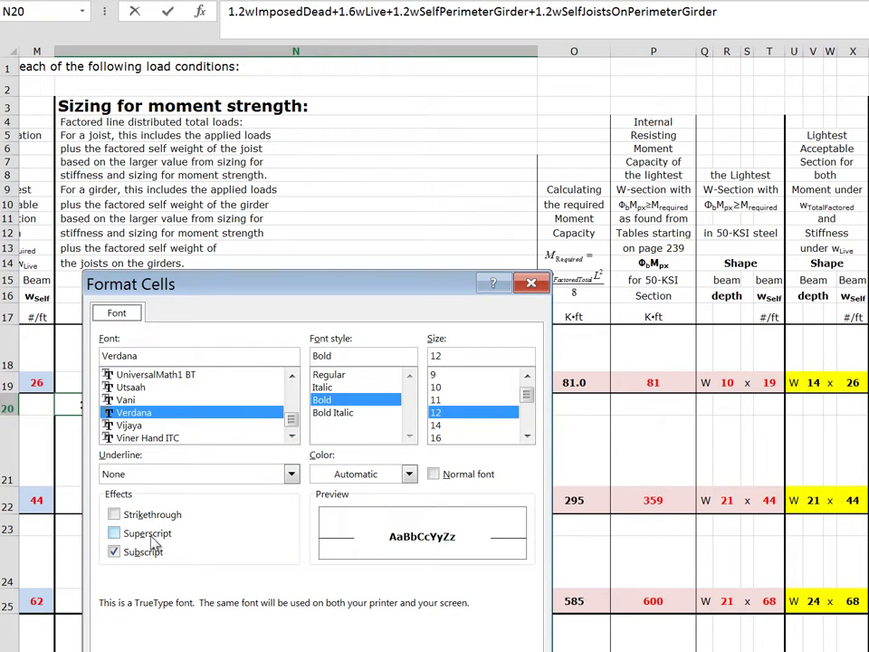
pyautogui.click(115, 551)
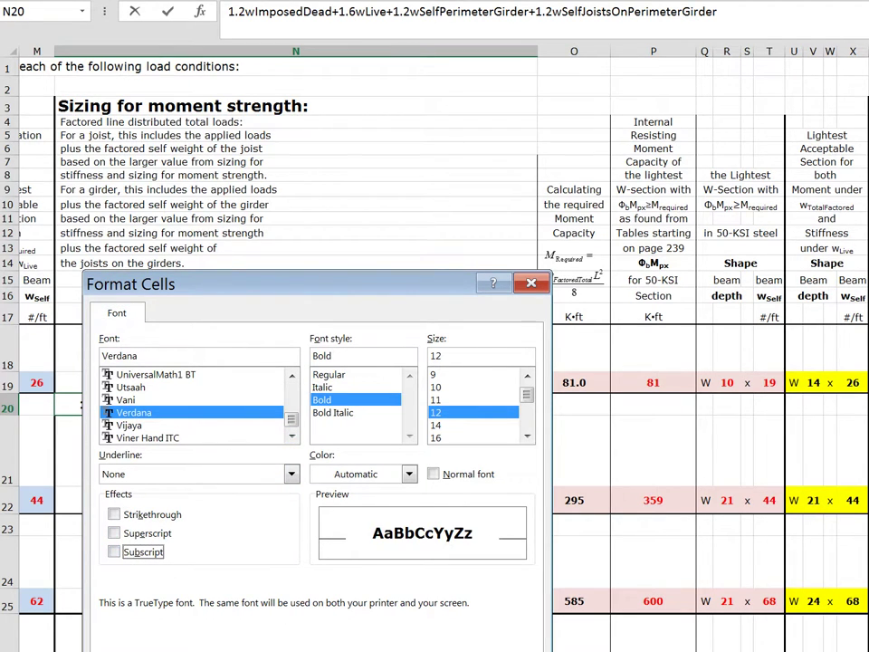
pyautogui.press('Return')
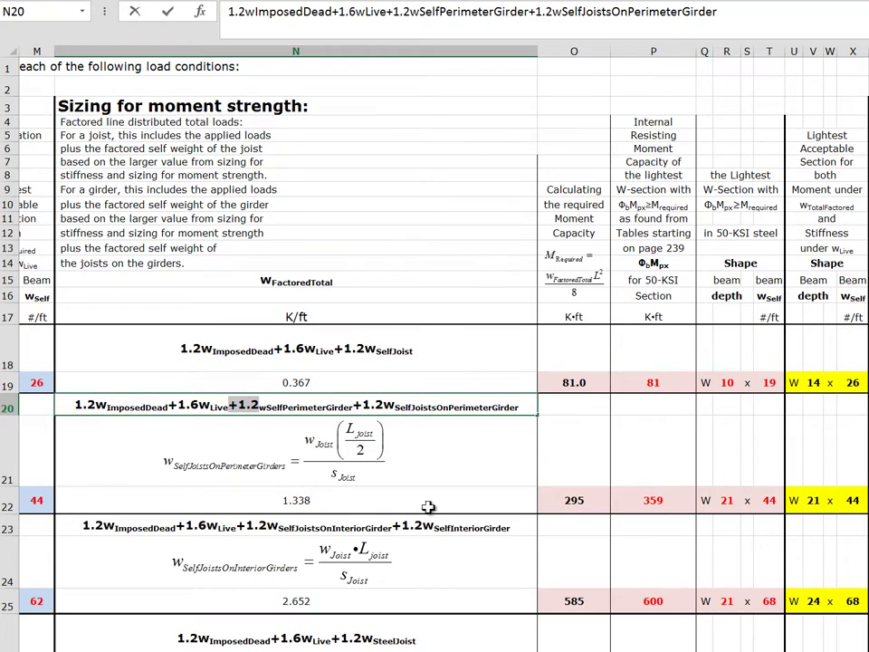
# Remove the subscript formatting from the w of wSelfPerimeterGirder in N20 and commit the cell.
pyautogui.rightClick(262, 405)
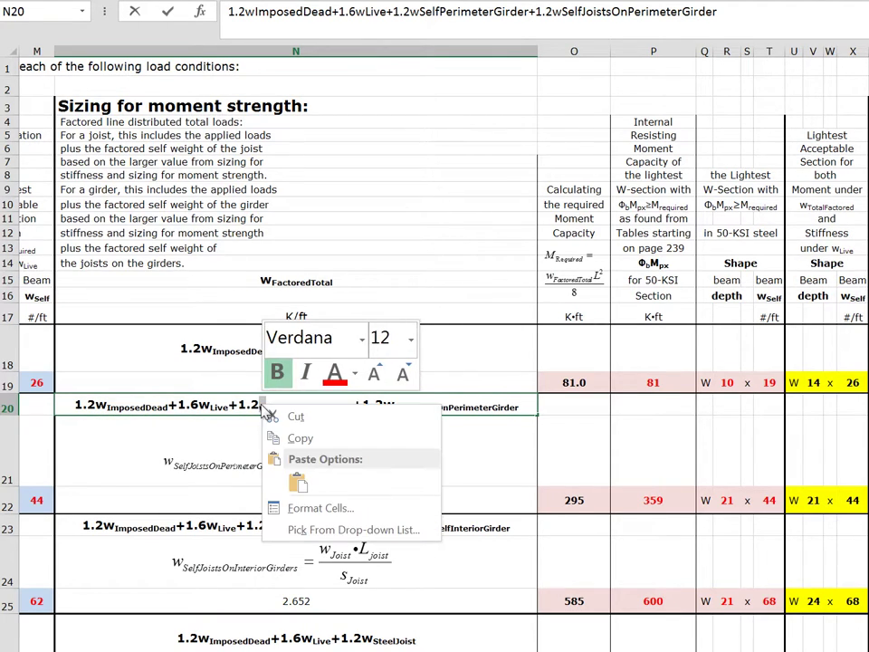
pyautogui.click(321, 509)
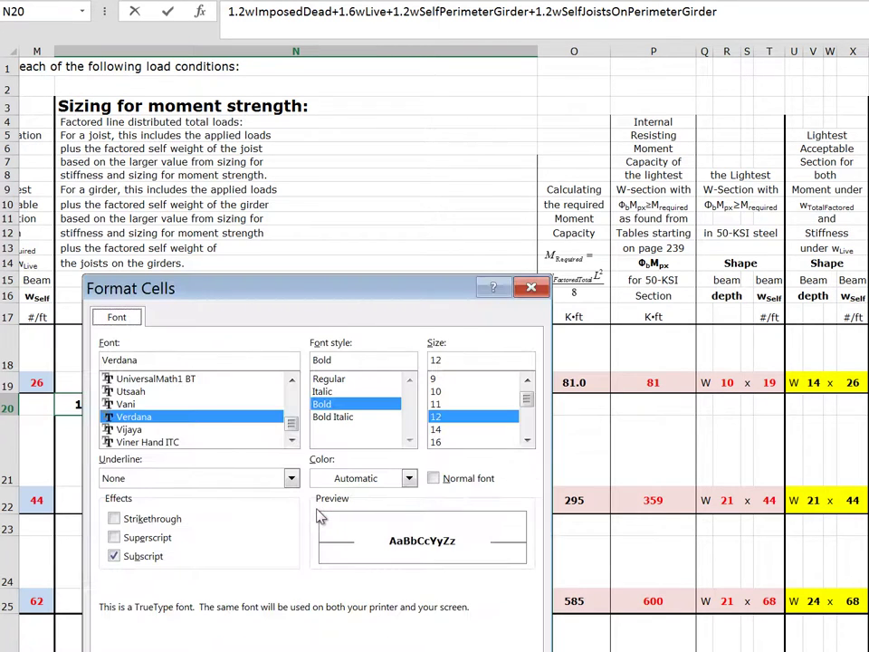
pyautogui.click(114, 557)
pyautogui.press('Return')
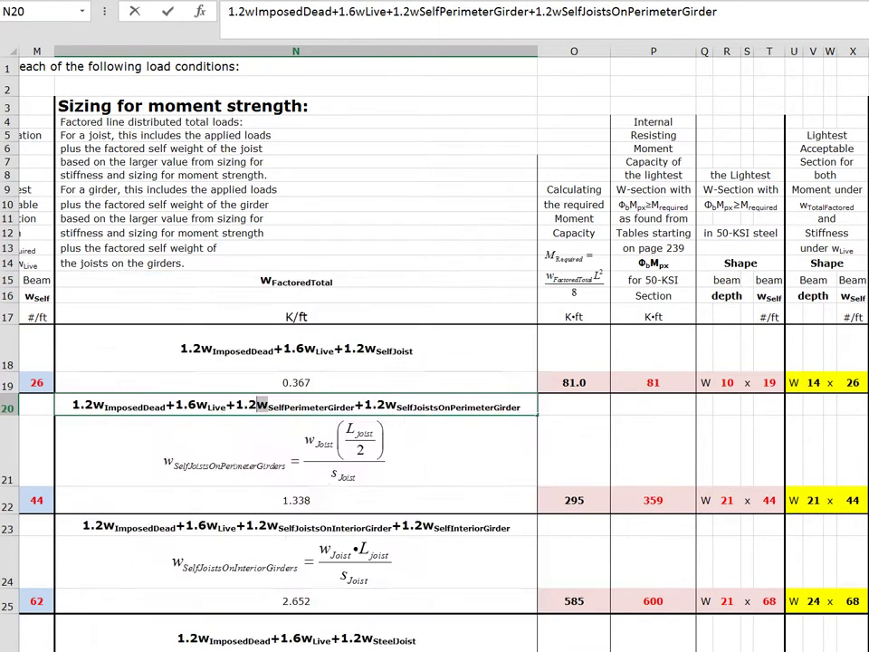
pyautogui.click(436, 465)
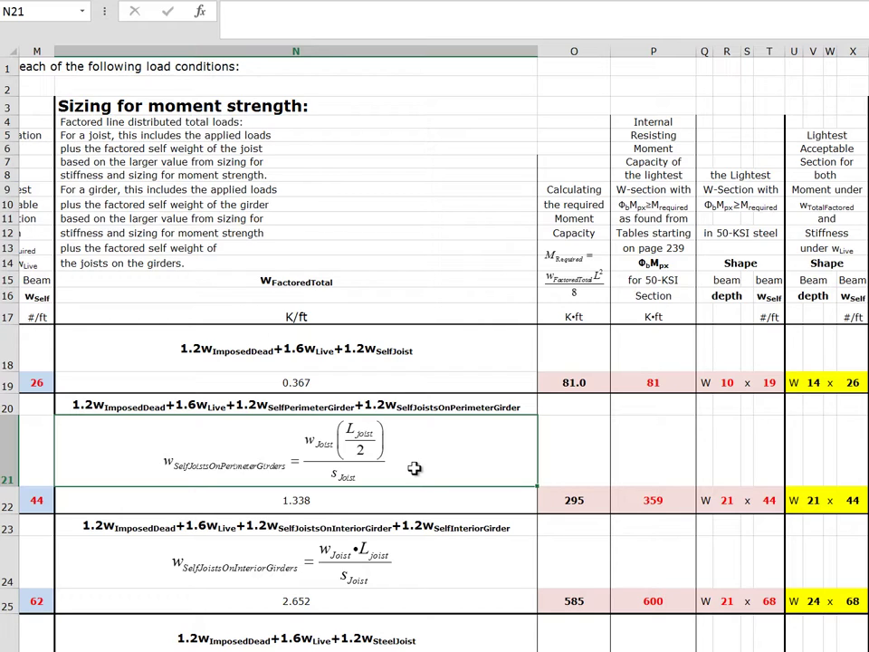
# Examine the joist self-weight terms in the factored total load formulas of the perimeter girder in N22 and interior girder in N25.
pyautogui.click(359, 501)
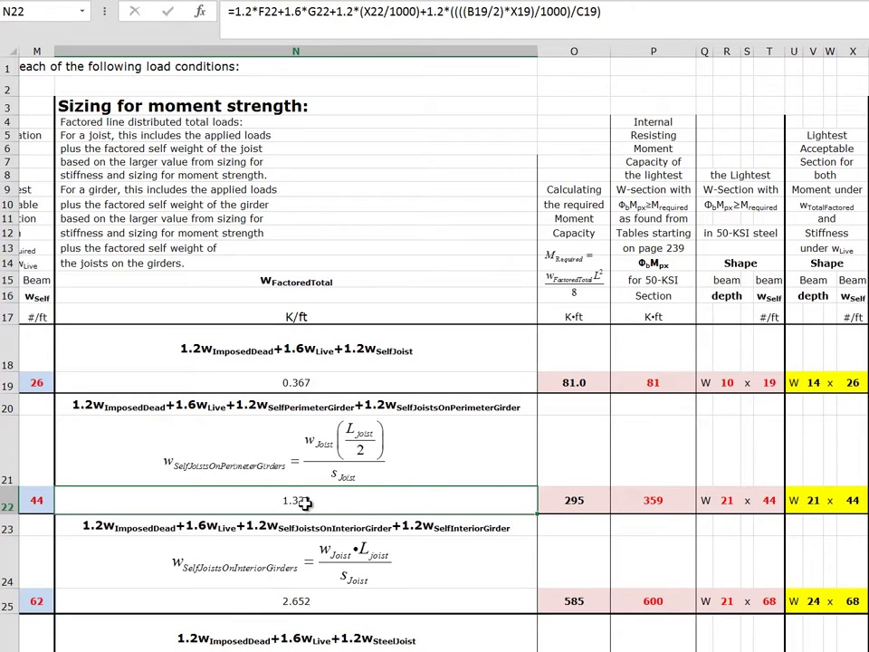
pyautogui.click(314, 601)
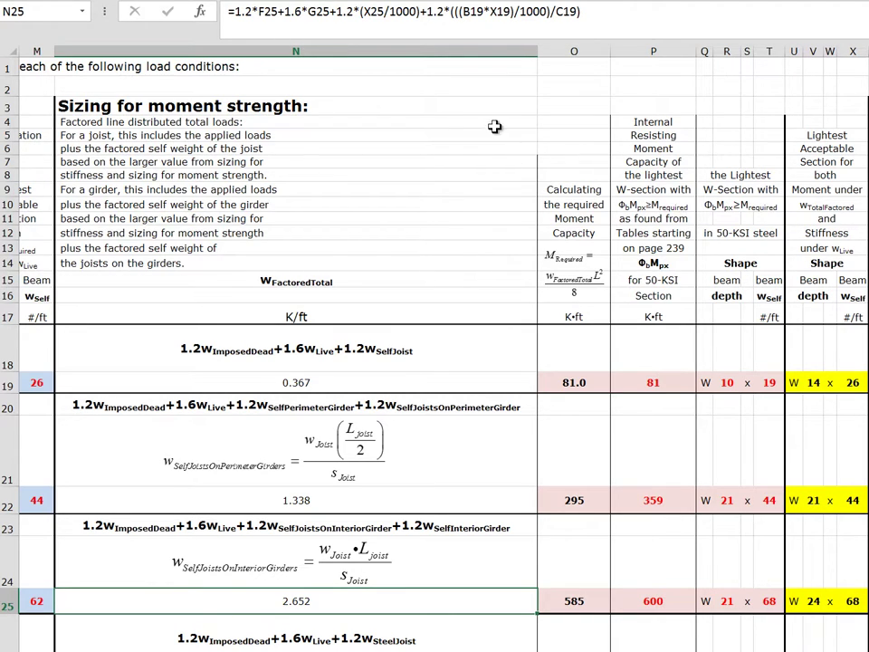
pyautogui.click(456, 18)
pyautogui.write('(')
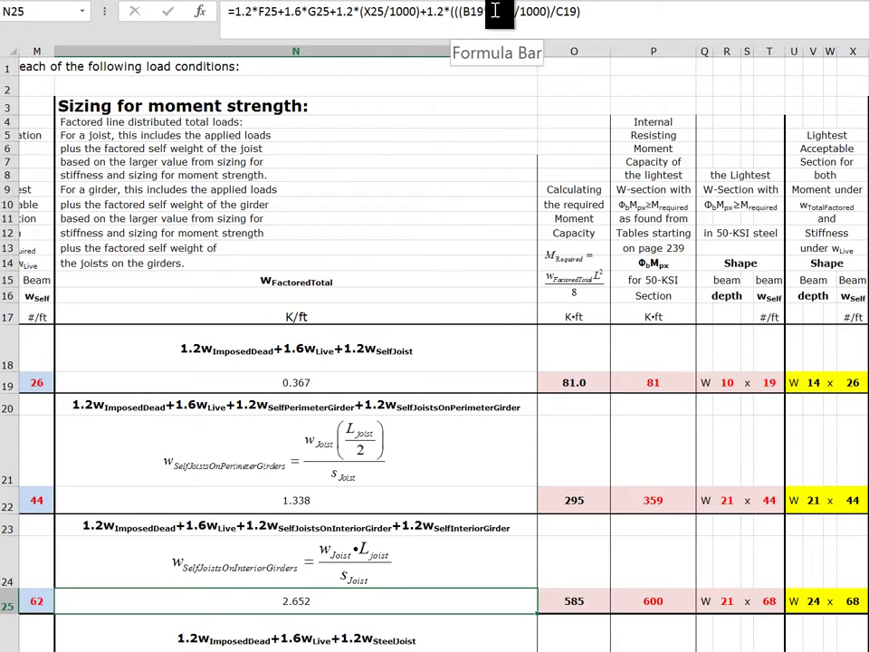
pyautogui.moveTo(496, 23); pyautogui.dragTo(483, 13)
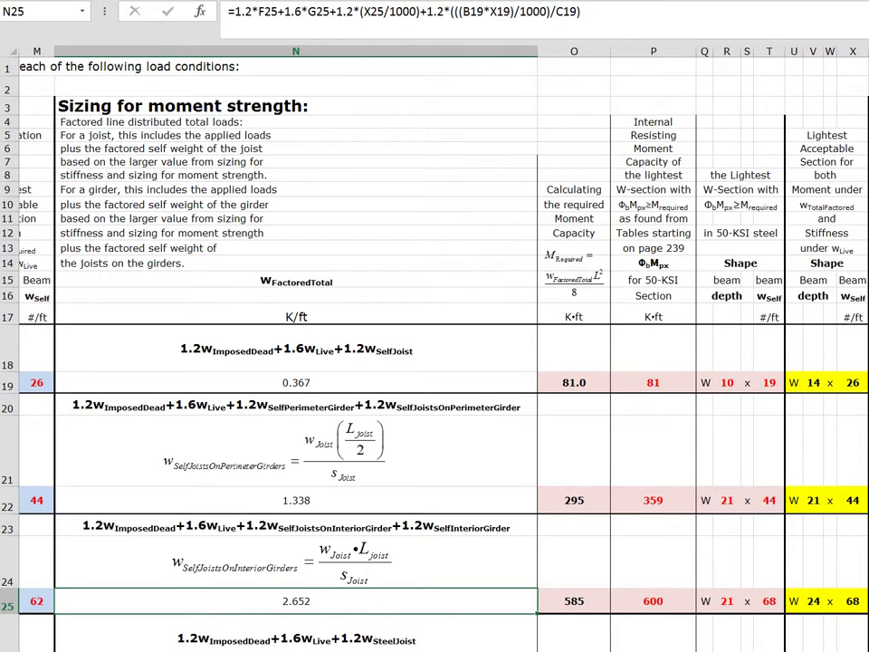
# Compare the factored total load formulas of the roof joist, perimeter girder and interior girder in N19, N22 and N25.
pyautogui.click(298, 384)
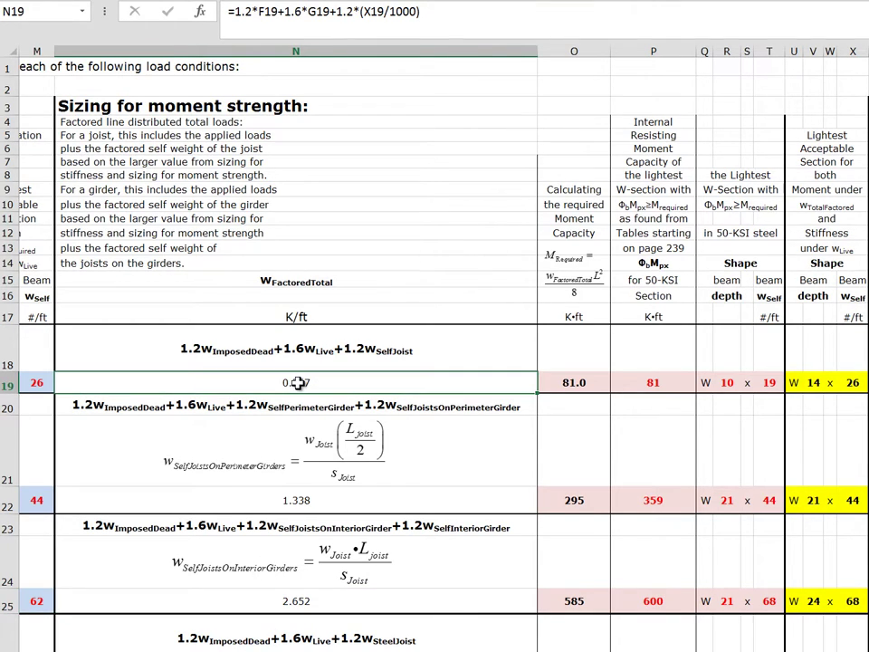
pyautogui.click(304, 500)
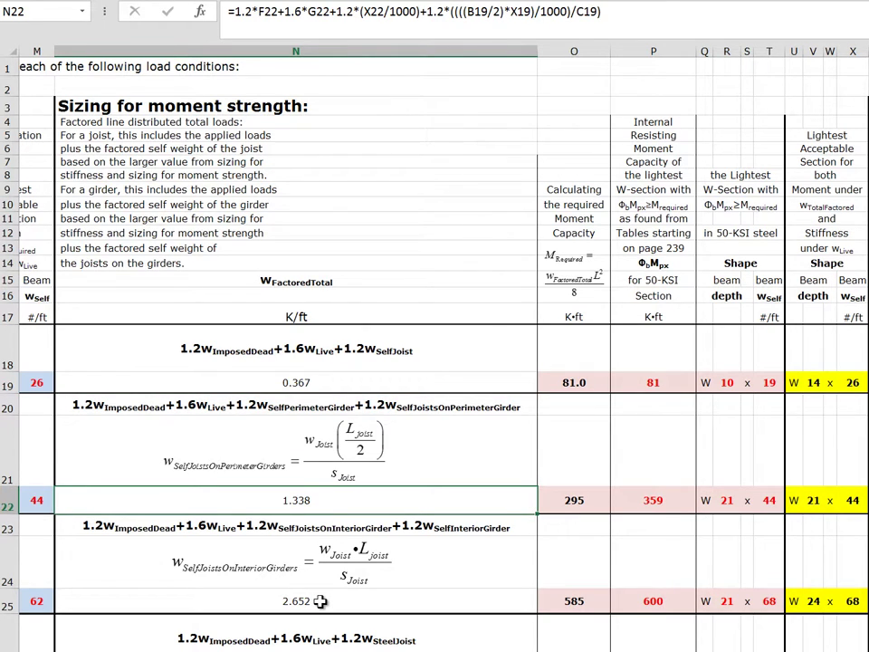
pyautogui.press('Down')
pyautogui.press('Down')
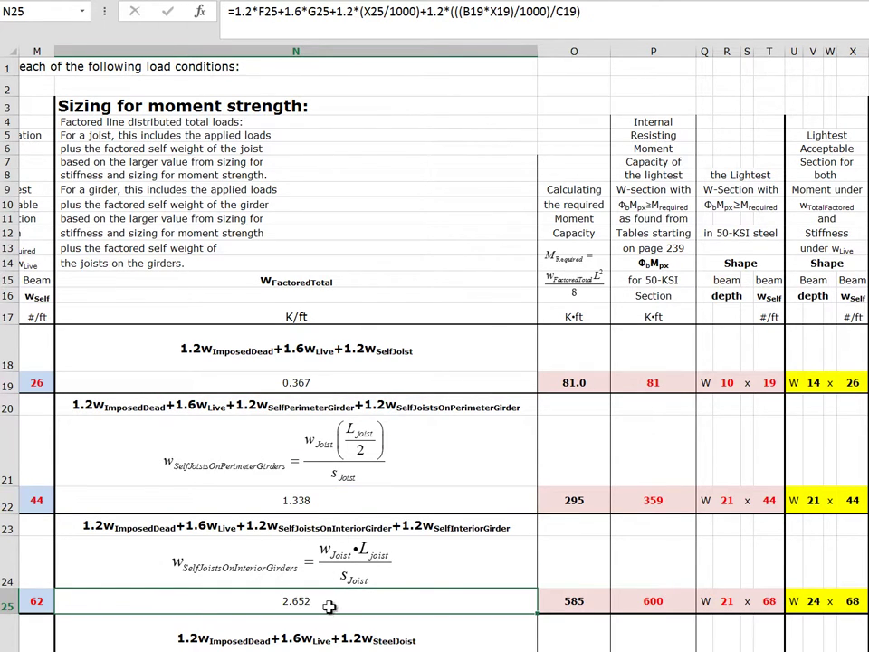
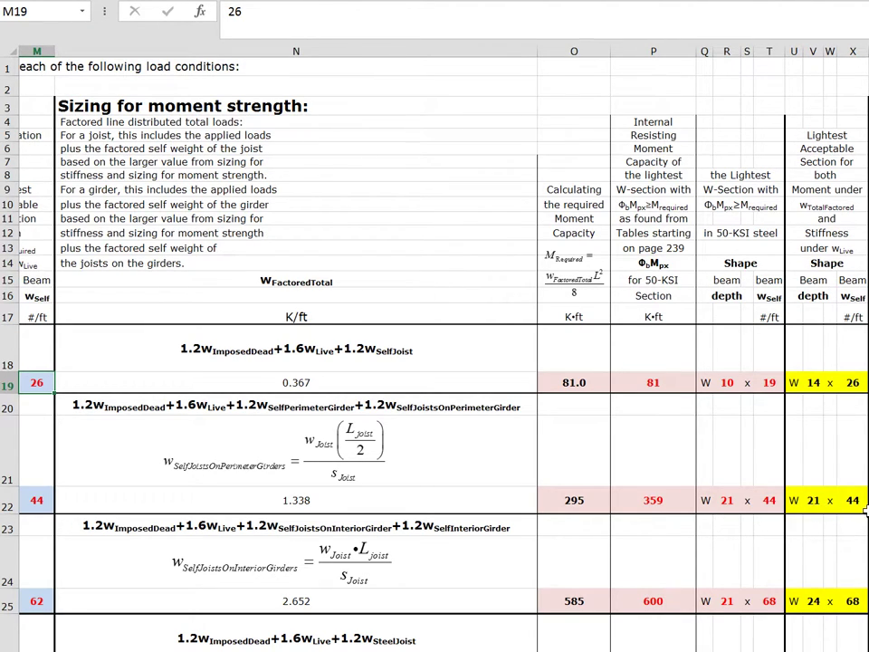
# Check the governing self-weight formulas for the girders in X22 and X25, tracing X25 back to M25 and T25.
pyautogui.click(856, 502)
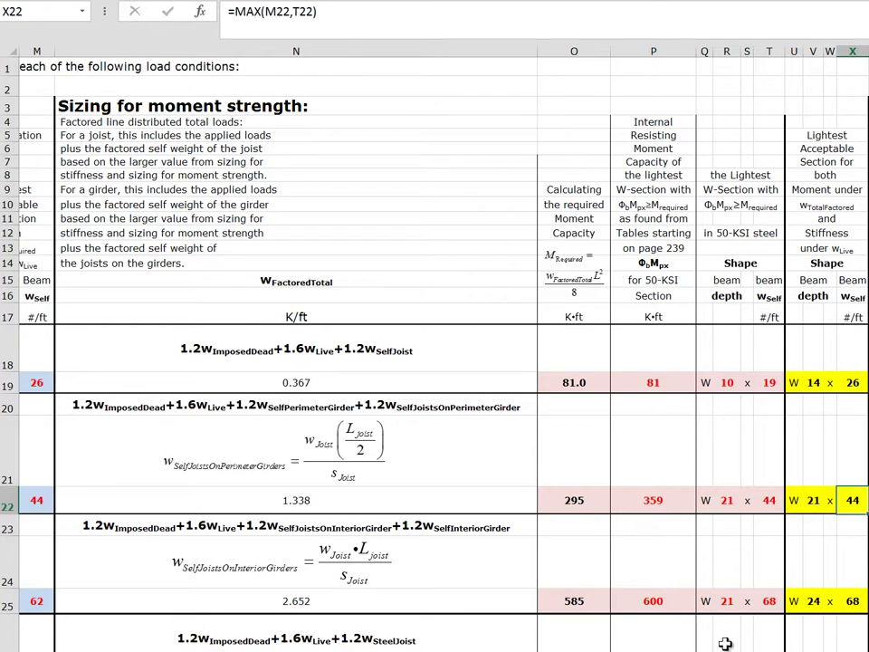
pyautogui.click(768, 603)
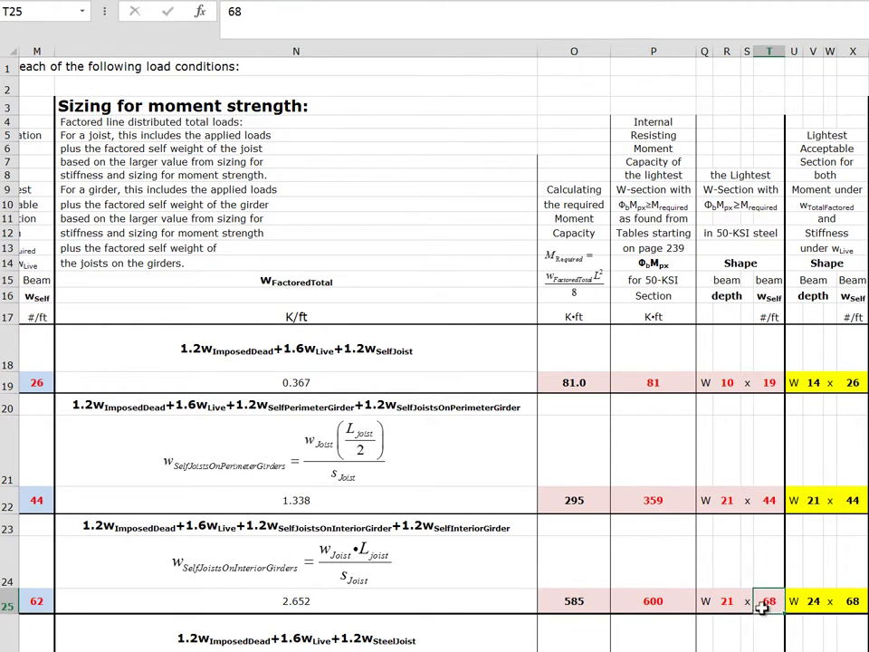
pyautogui.click(41, 602)
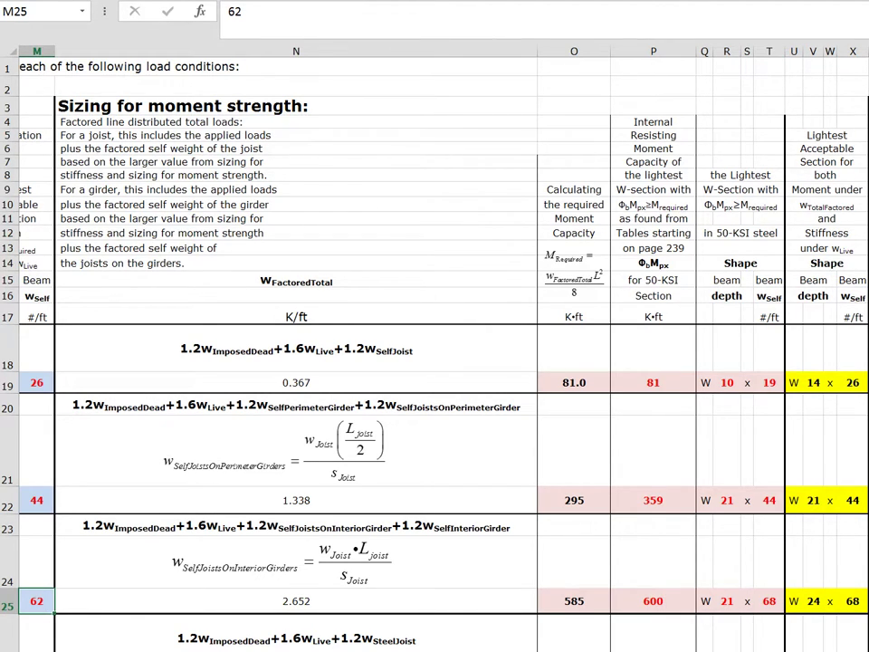
pyautogui.click(772, 602)
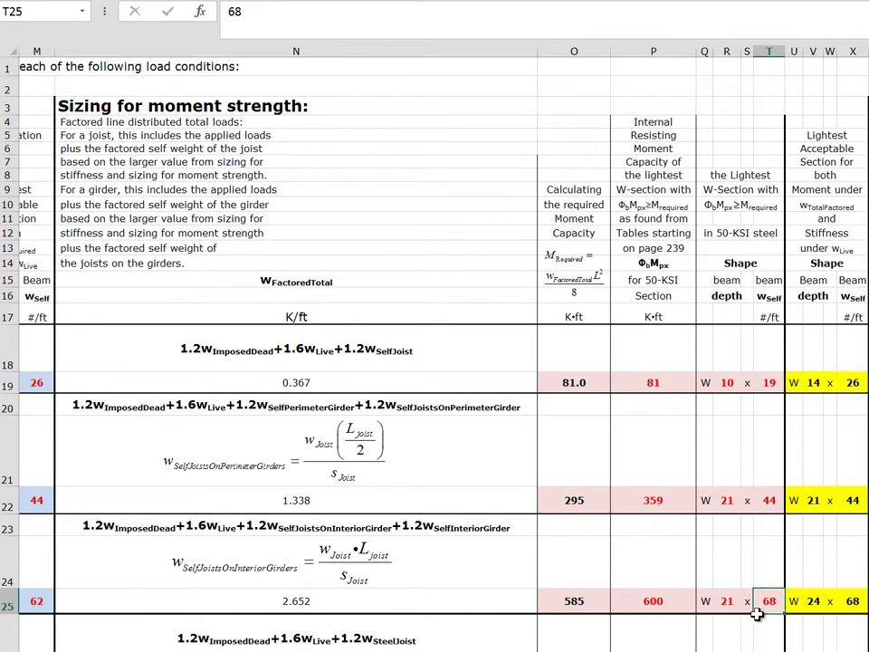
pyautogui.click(848, 600)
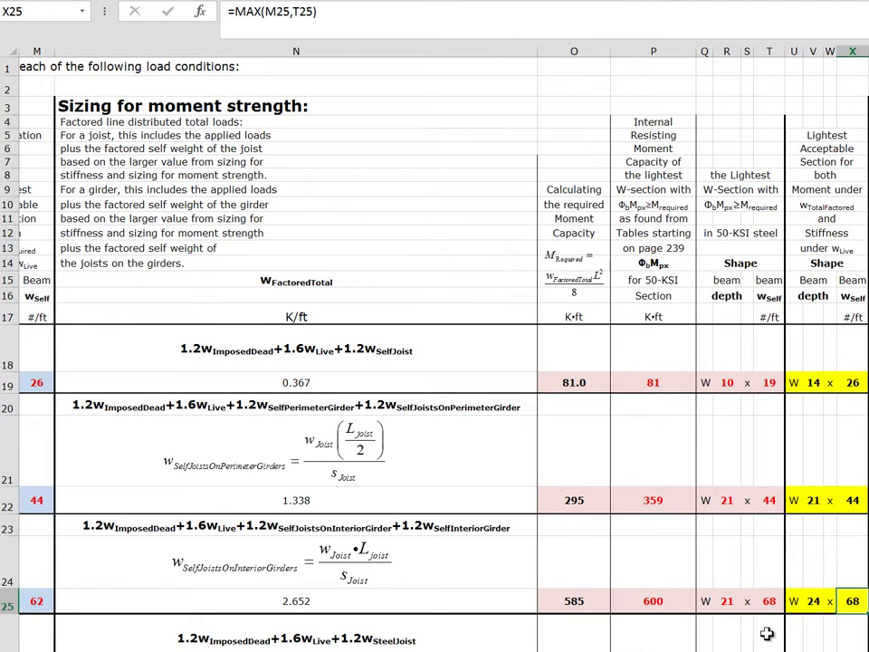
# Inspect the joist self-weight in M19 and the interior girder's governing self-weight, factored total load and required moment formulas in X25, N25 and O25.
pyautogui.click(44, 383)
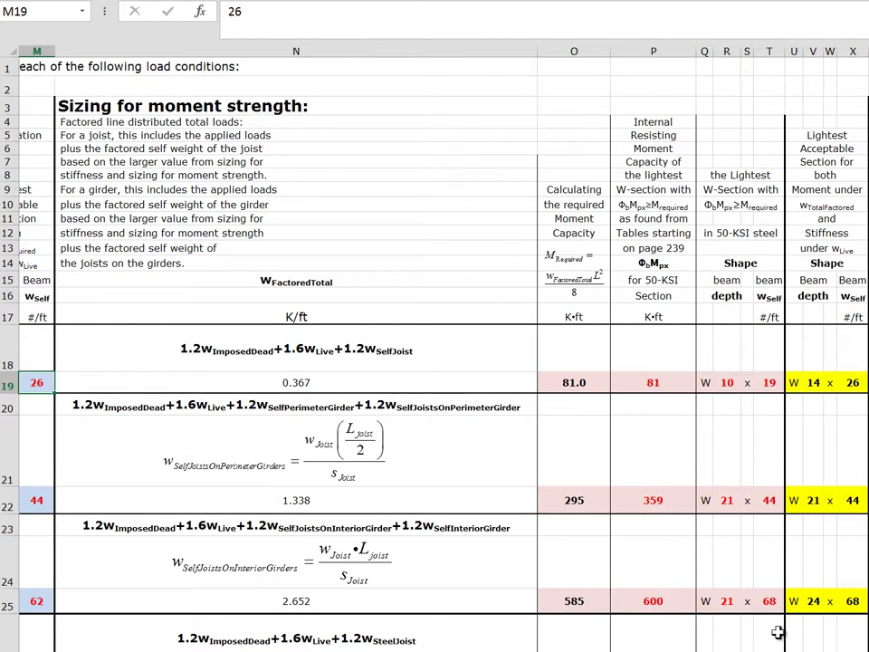
pyautogui.click(853, 601)
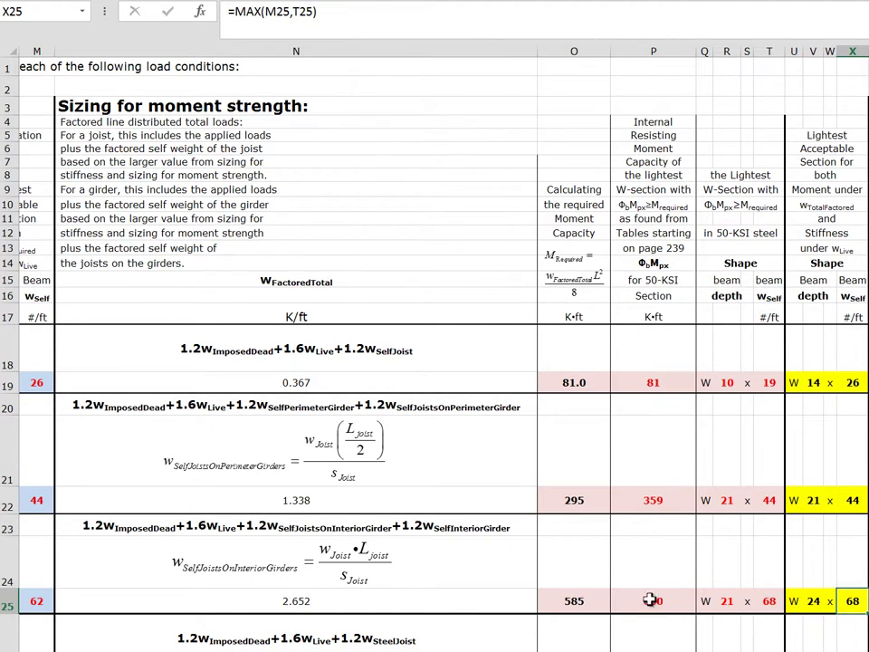
pyautogui.click(341, 601)
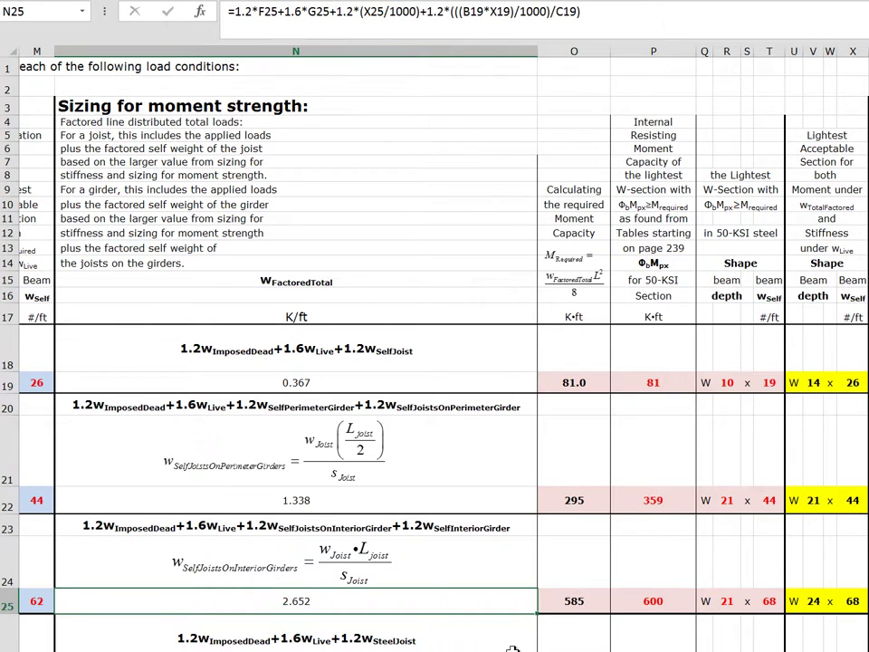
pyautogui.click(579, 604)
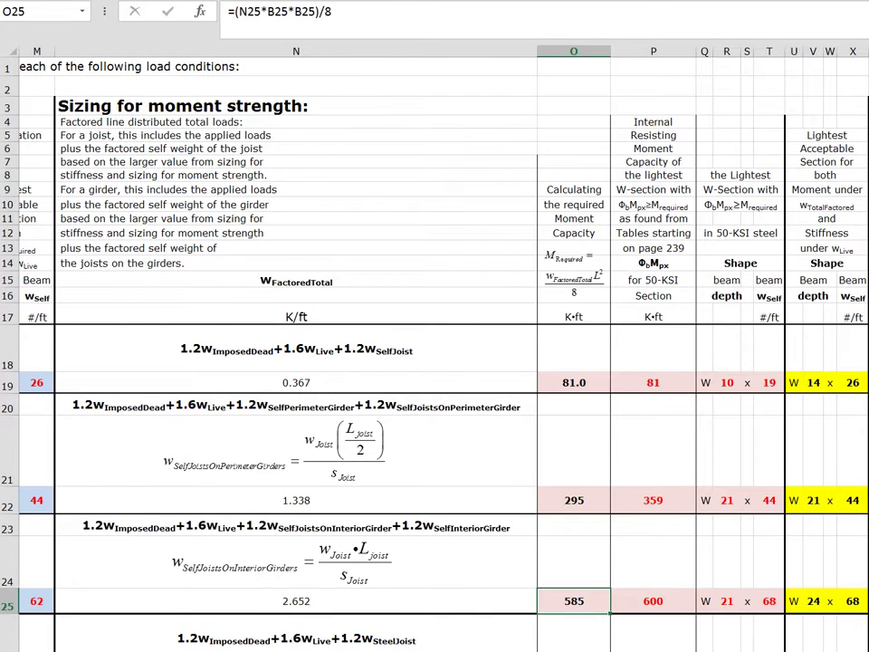
# Review the span, spacing and load data of the floor joist and floor girders in rows 26 to 33, including the live load in E27.
pyautogui.hscroll(-6, 434, 344)
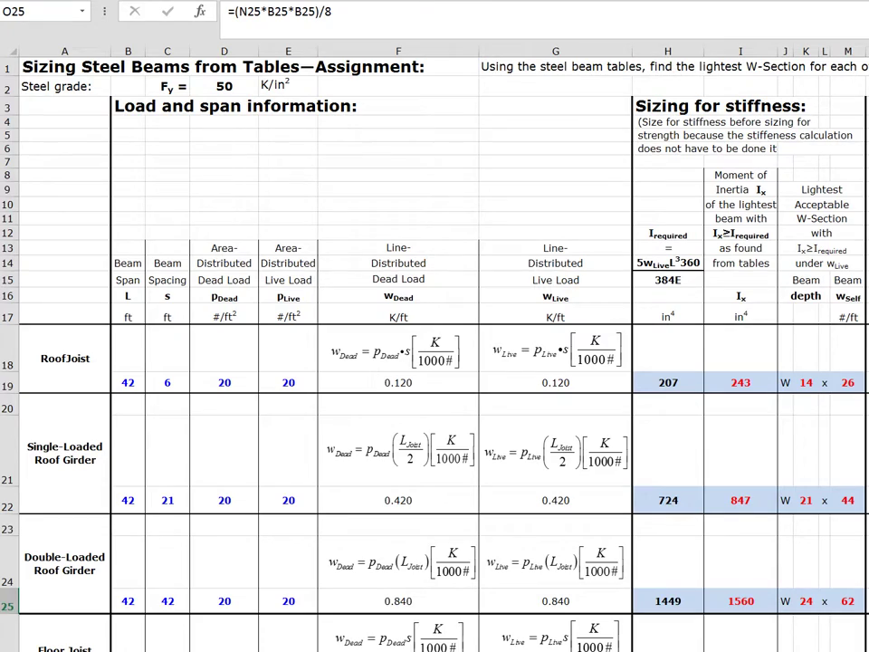
pyautogui.scroll(-1, 434, 362)
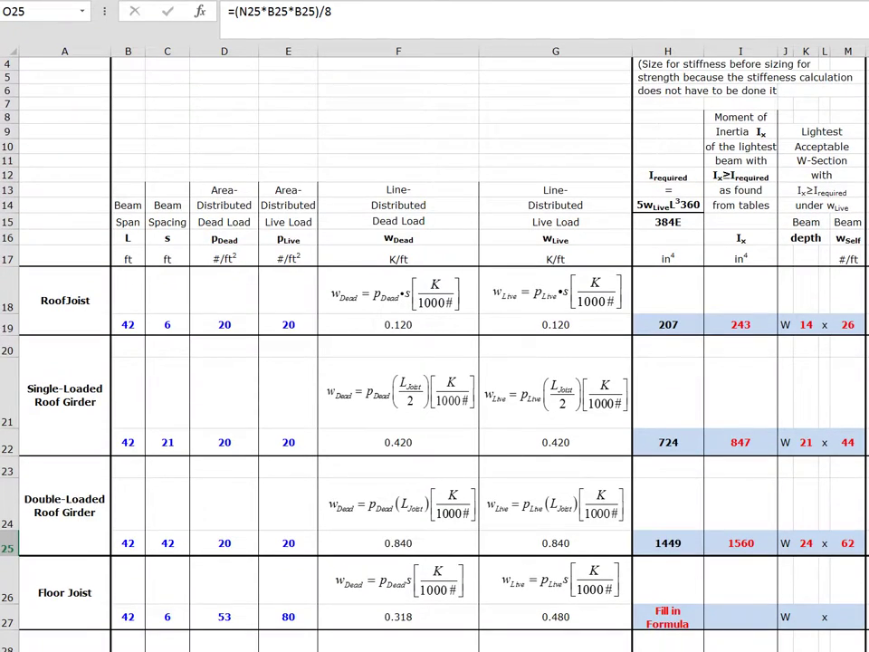
pyautogui.scroll(-5, 435, 344)
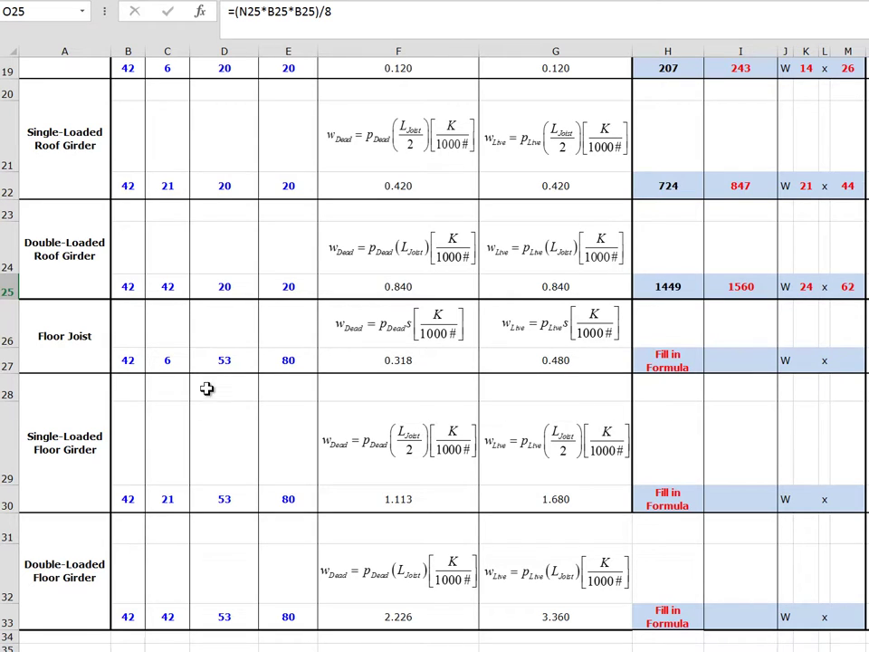
pyautogui.click(273, 359)
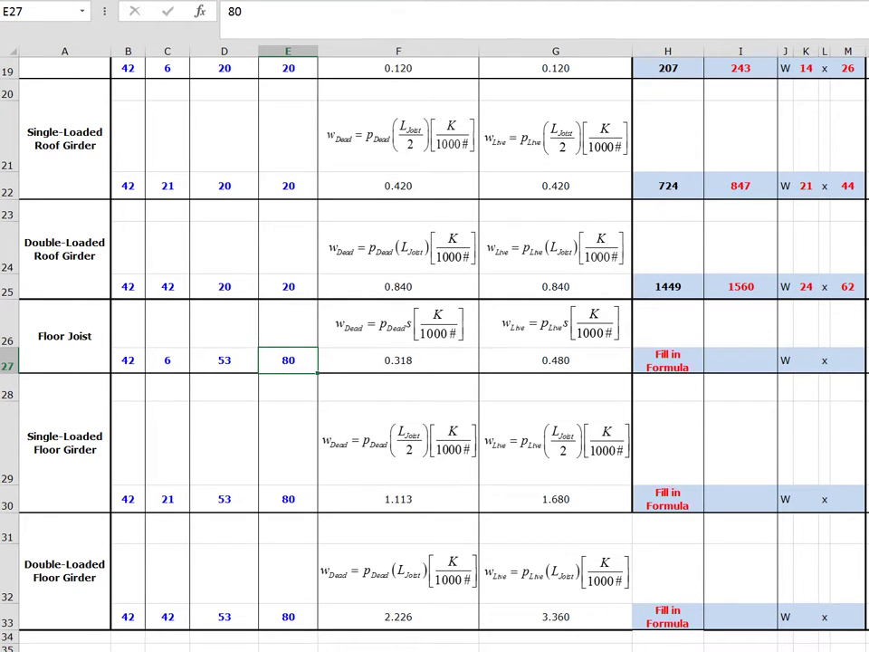
pyautogui.click(556, 651)
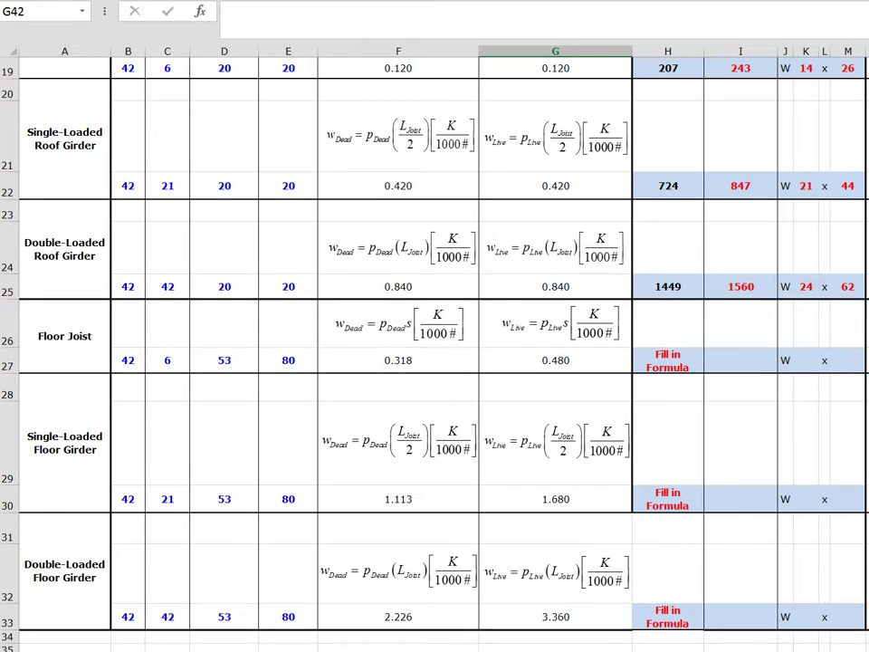
# Examine the floor members' unfilled strength-sizing cells in columns N to X and compare them with the completed roof member rows.
pyautogui.hscroll(6, 434, 345)
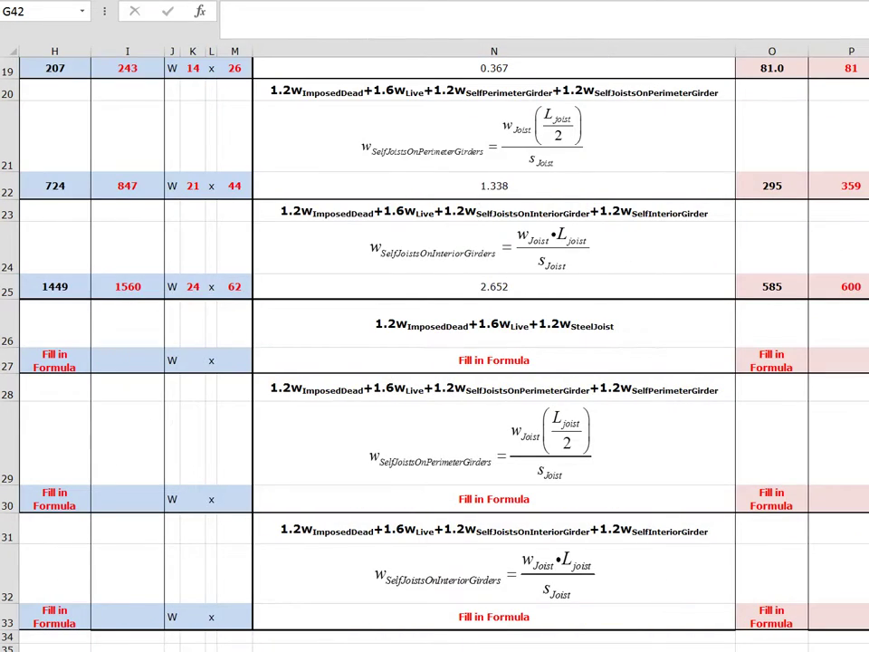
pyautogui.hscroll(3, 434, 344)
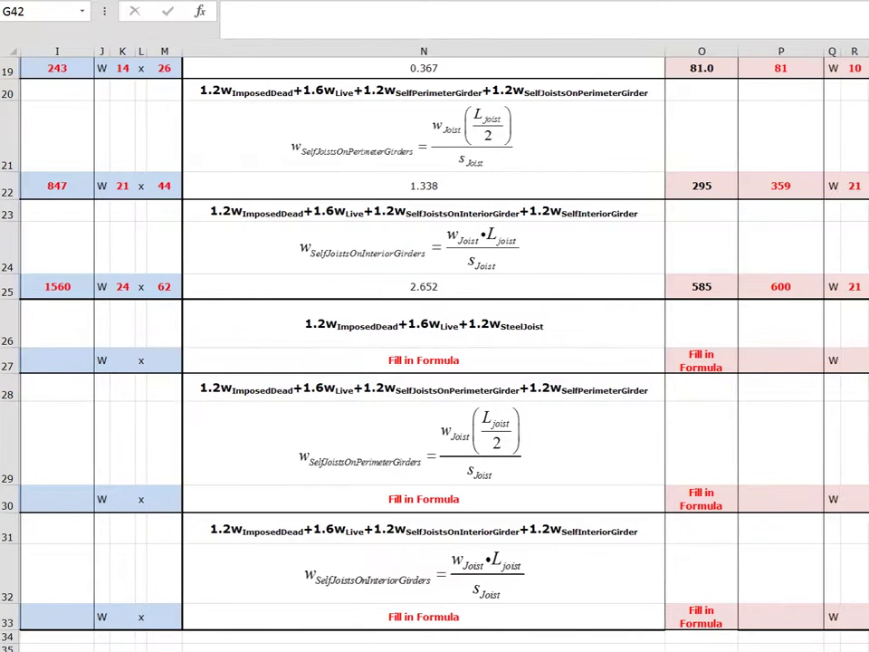
pyautogui.hscroll(4, 788, 489)
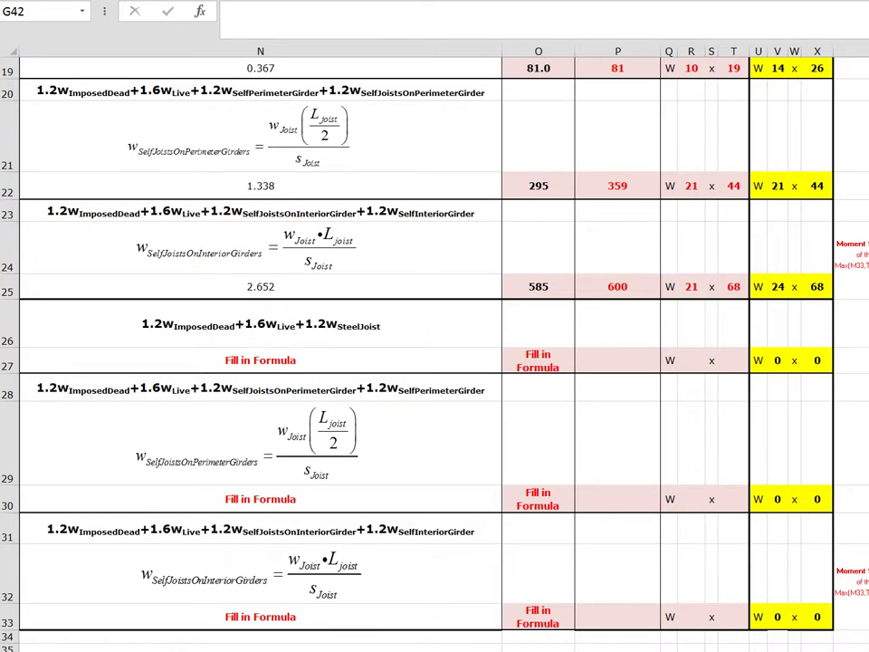
pyautogui.scroll(3, 417, 345)
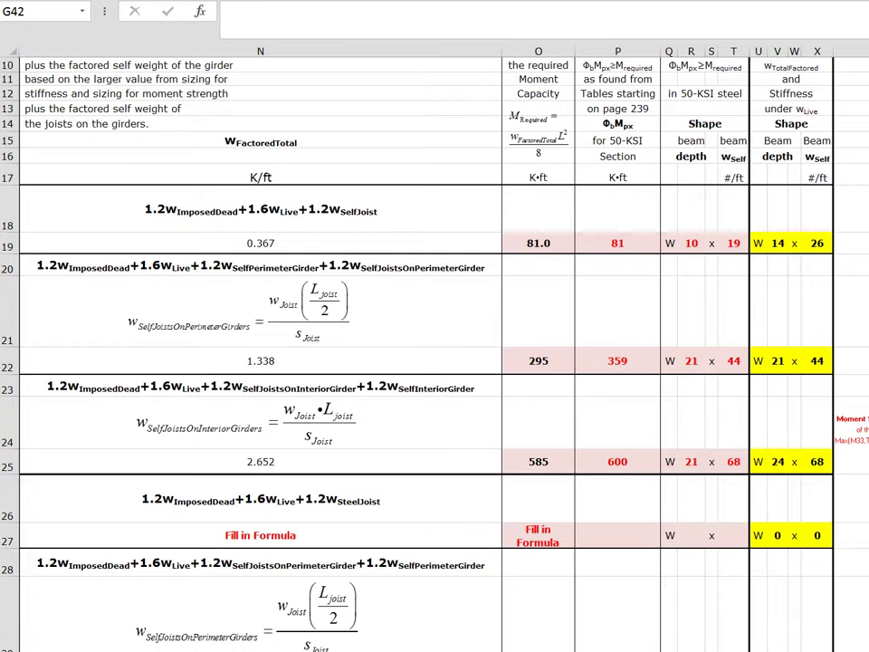
pyautogui.scroll(-4, 434, 344)
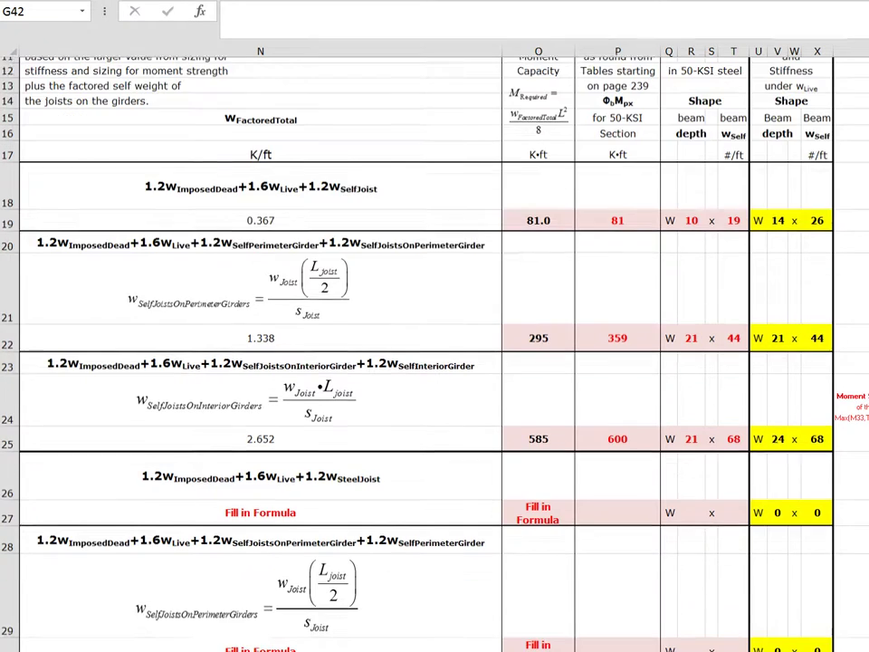
pyautogui.scroll(1, 435, 344)
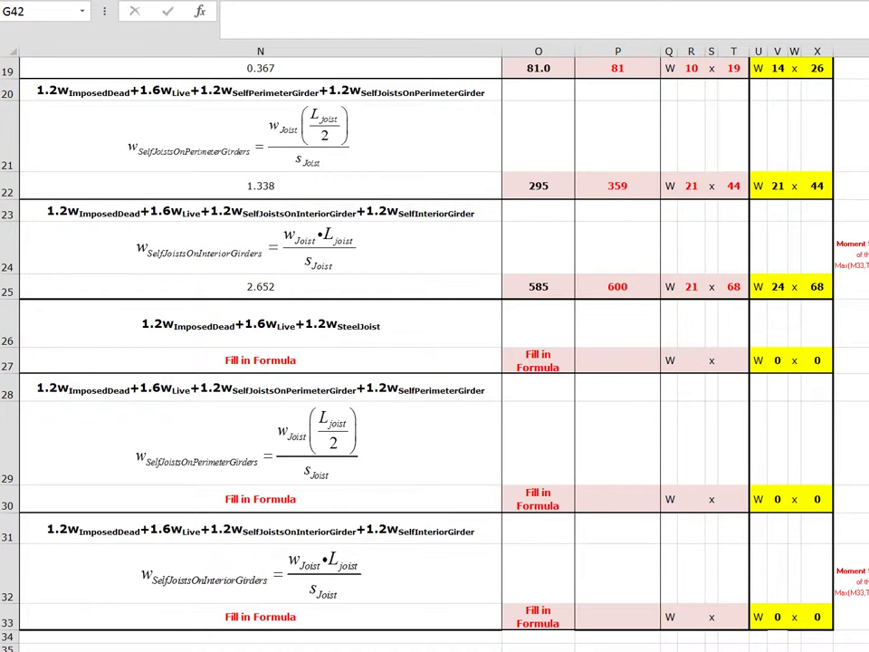
pyautogui.scroll(3, 820, 639)
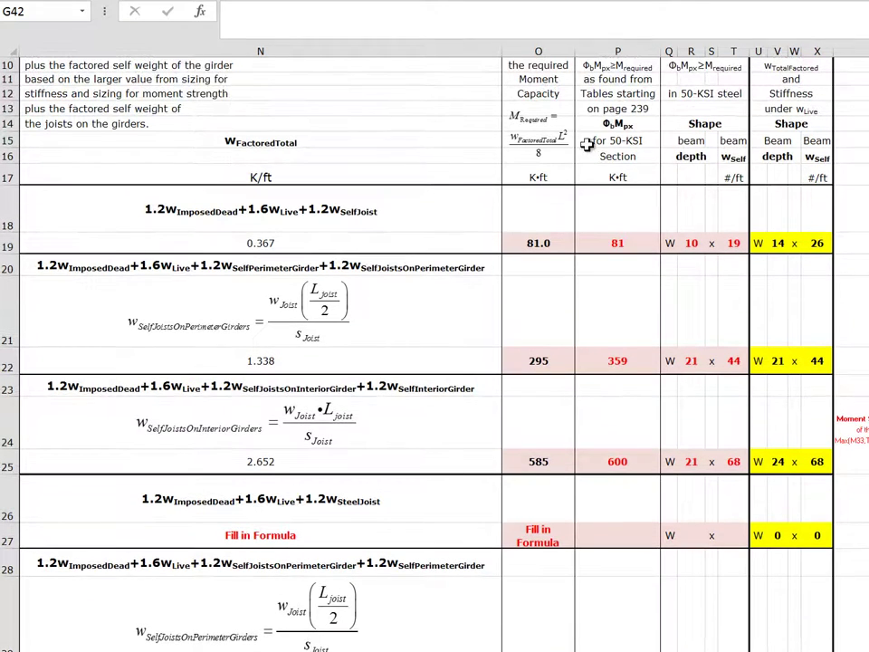